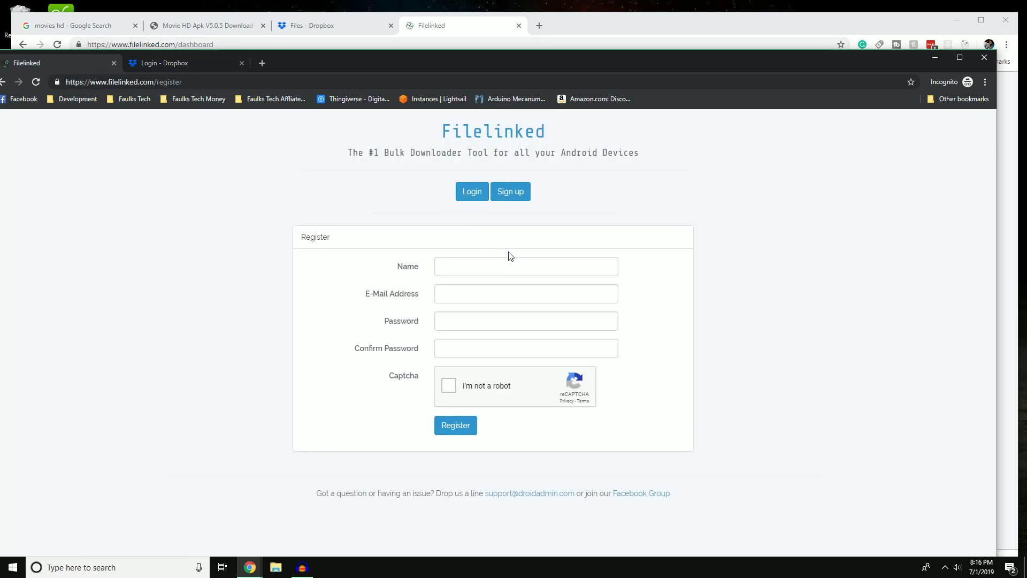
In the incognito window, open Dropbox's Files page from the 'dro' address-bar suggestion.
left_click(167, 69)
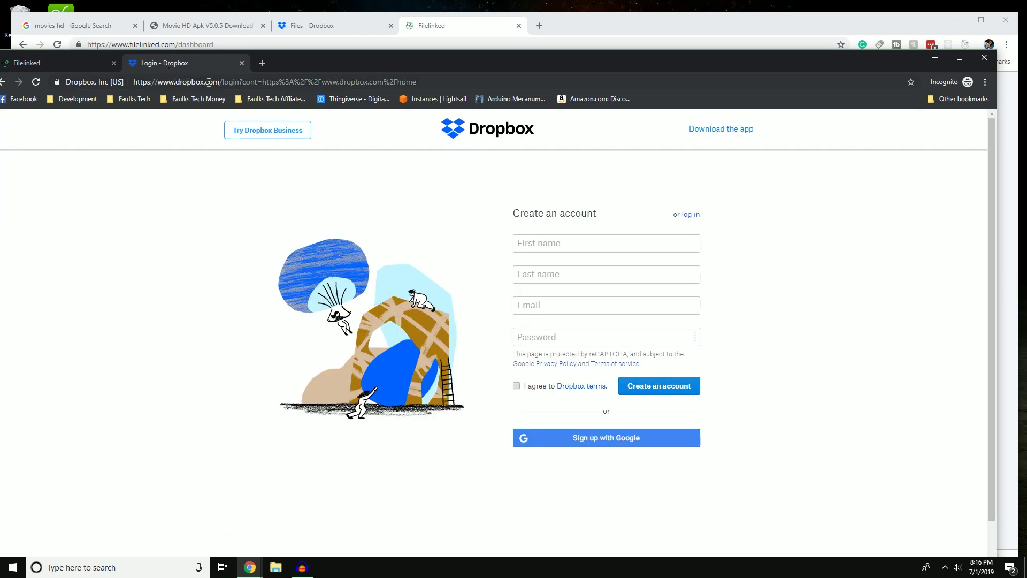
left_click(8, 80)
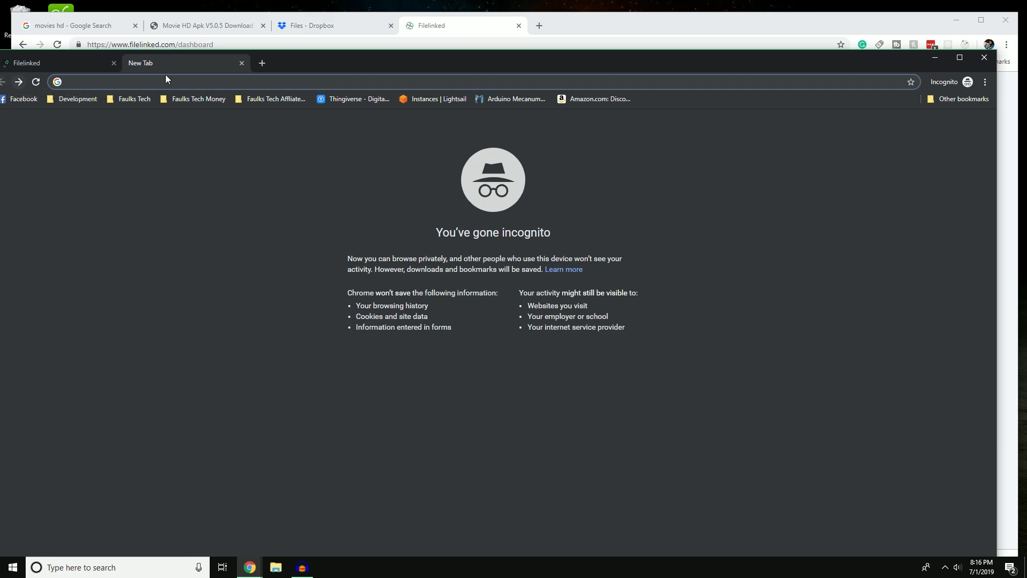
type("dro")
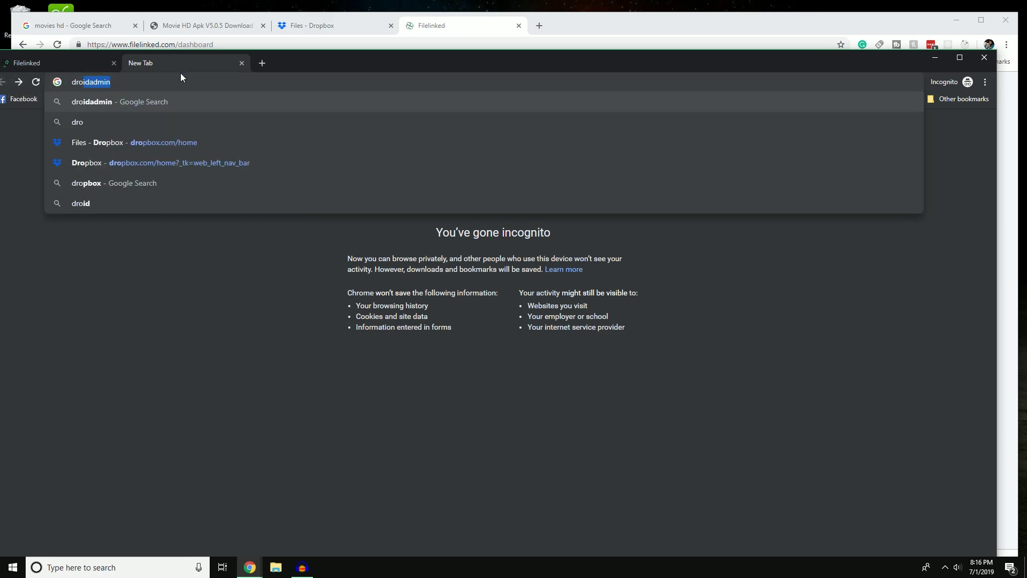
key("Down")
key("Down")
key("Return")
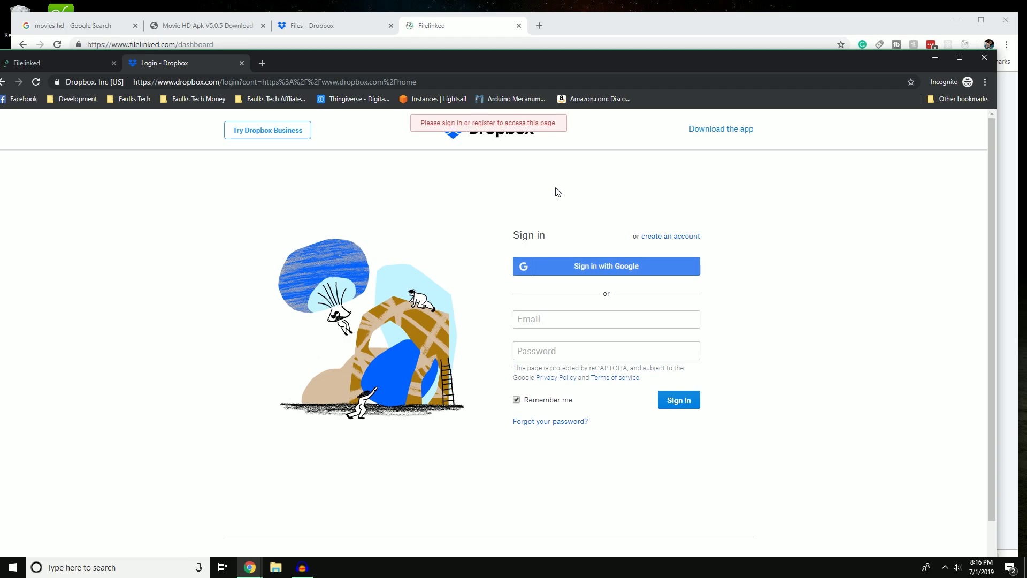
Switch to Dropbox's Create an account form and dismiss the autofill suggestions.
left_click(675, 237)
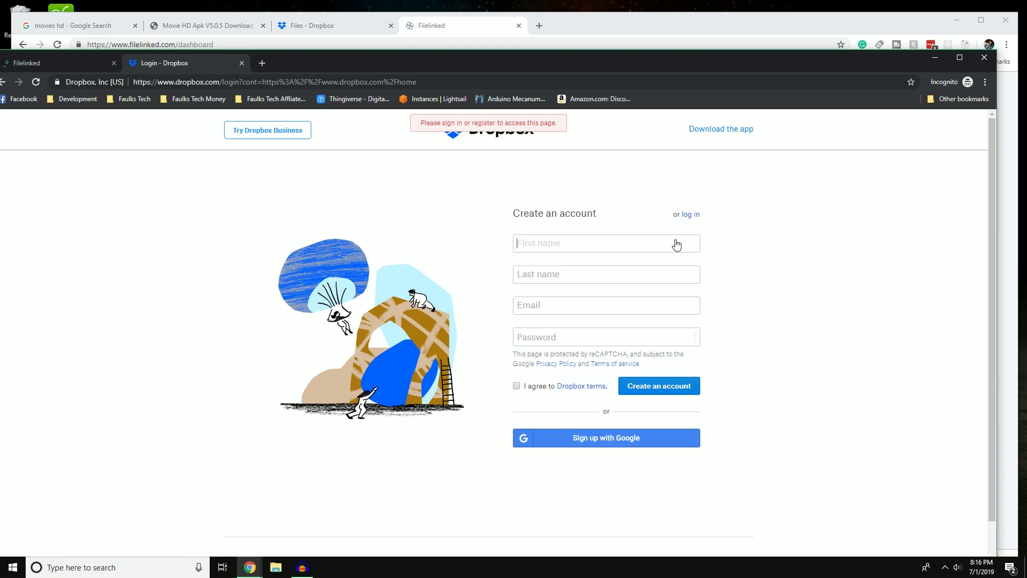
left_click(593, 245)
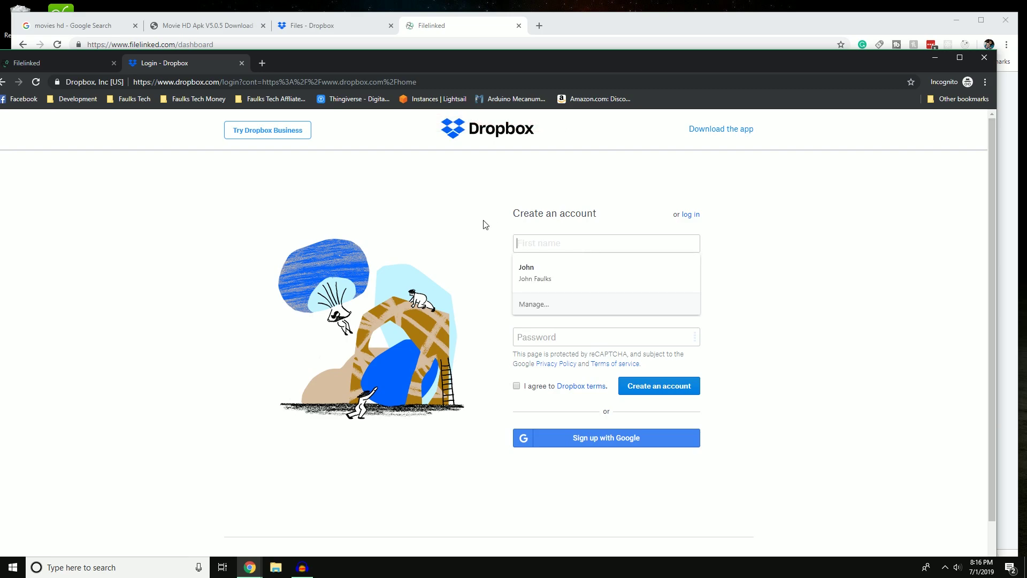
left_click(512, 212)
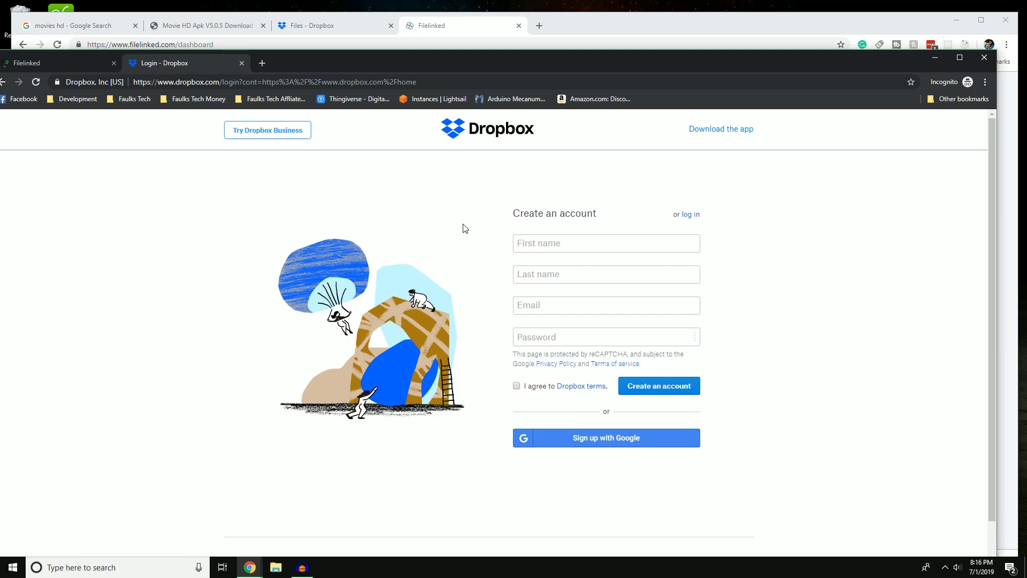
Bring up Filelinked's Register form in the Filelinked tab, then close the incognito window.
left_click(59, 64)
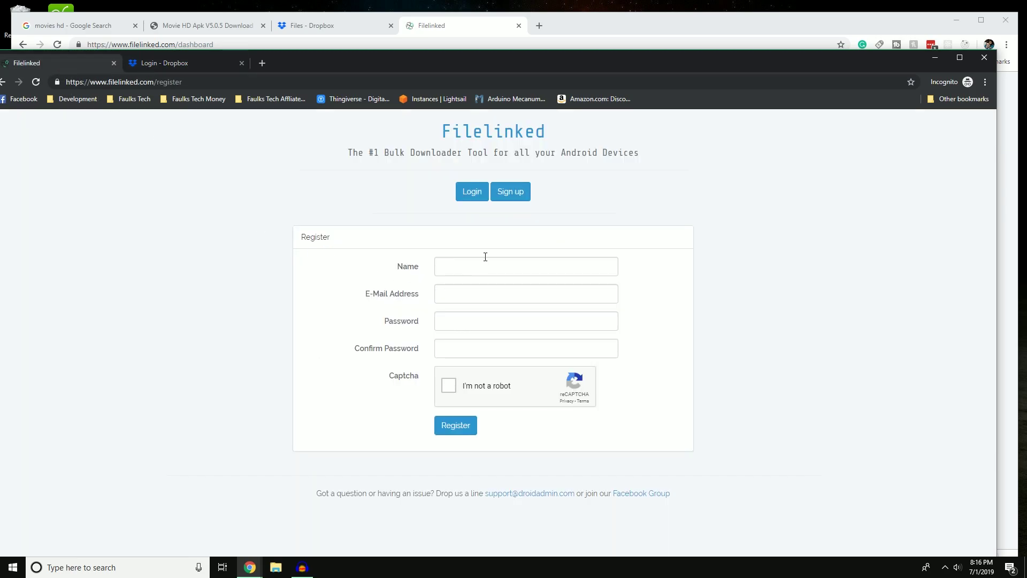
left_click(513, 194)
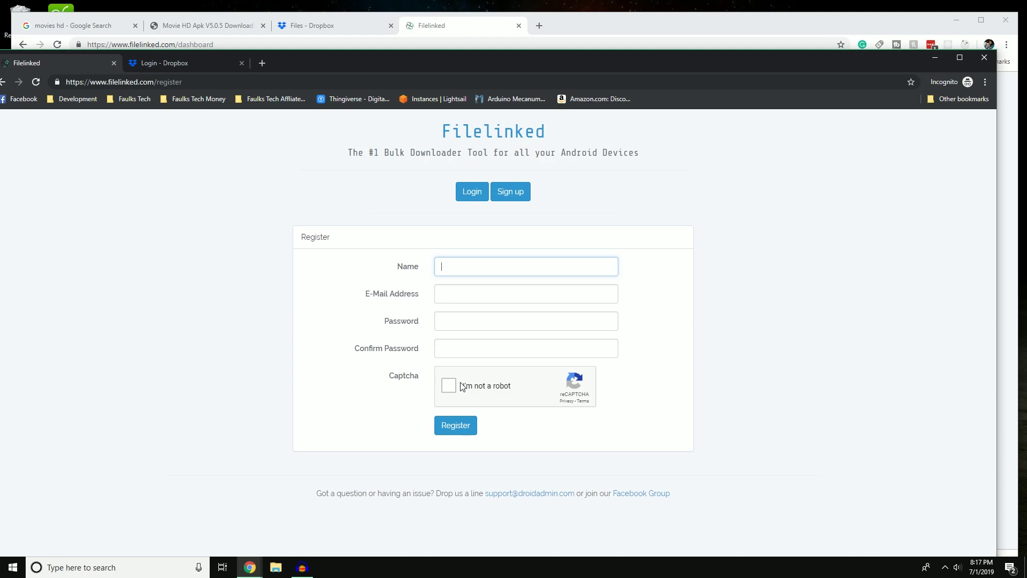
left_click(976, 59)
Finish closing the incognito window and bring the main Chrome window's Filelinked dashboard forward.
left_click(982, 63)
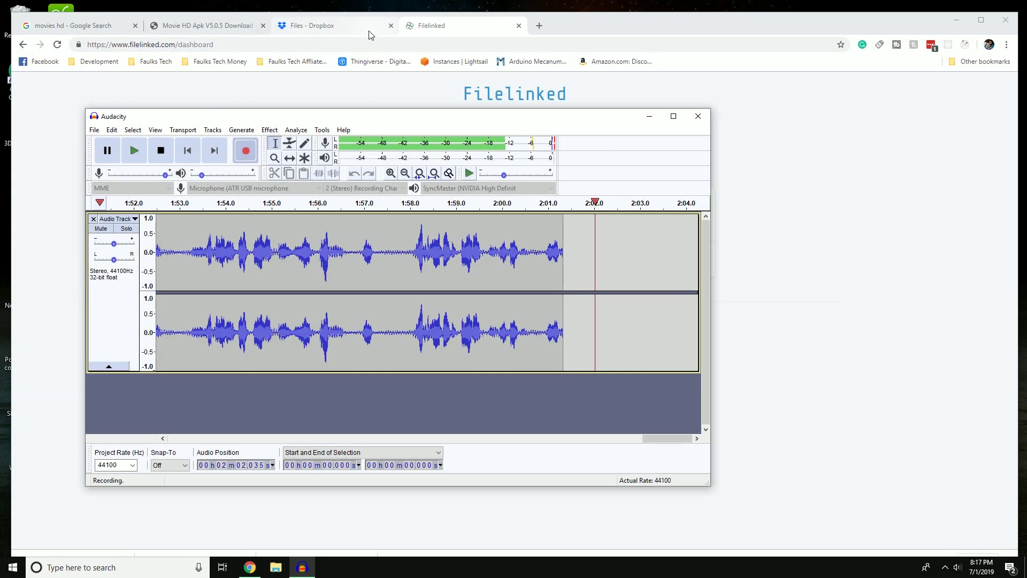
left_click(677, 18)
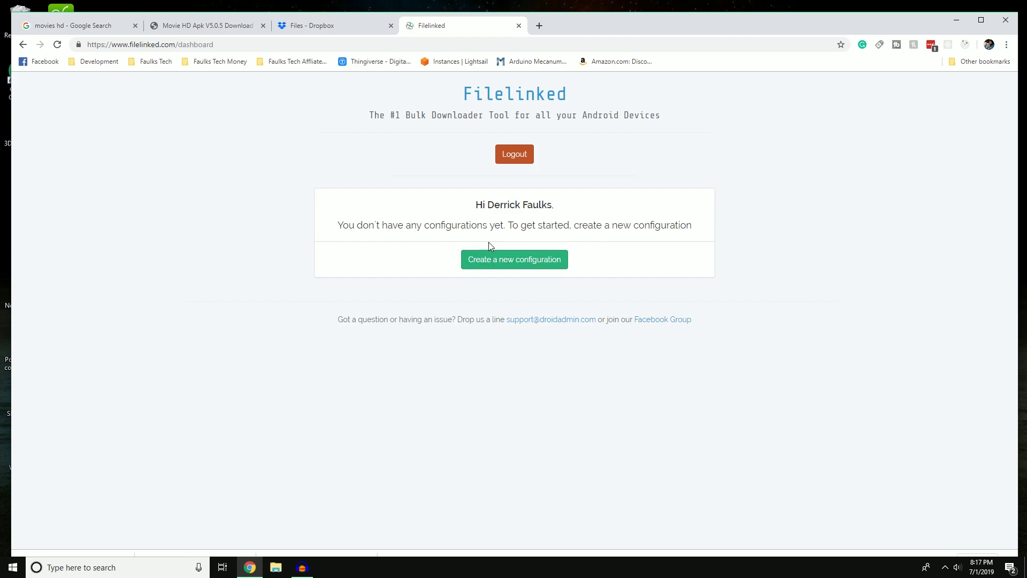
Check MovieHD_505.apk and movieshd.jpg in Dropbox, then return to the Movie HD Apk page.
left_click(341, 32)
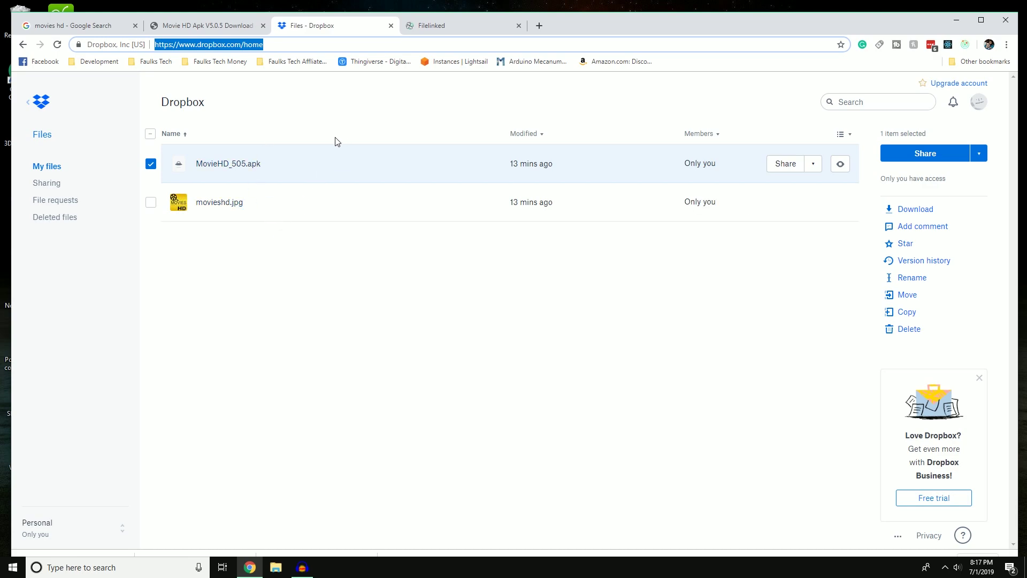
left_click(413, 318)
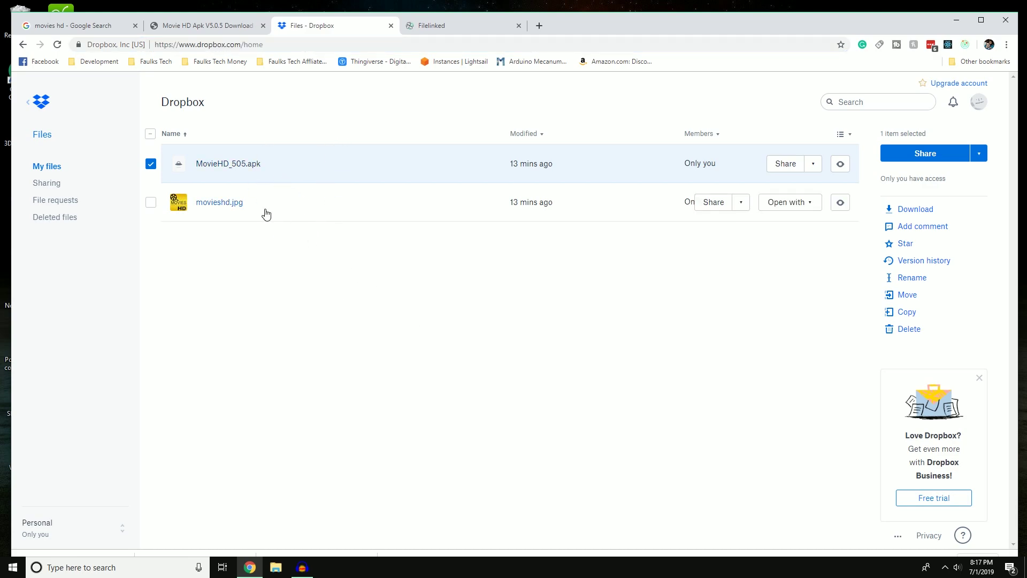
left_click(151, 164)
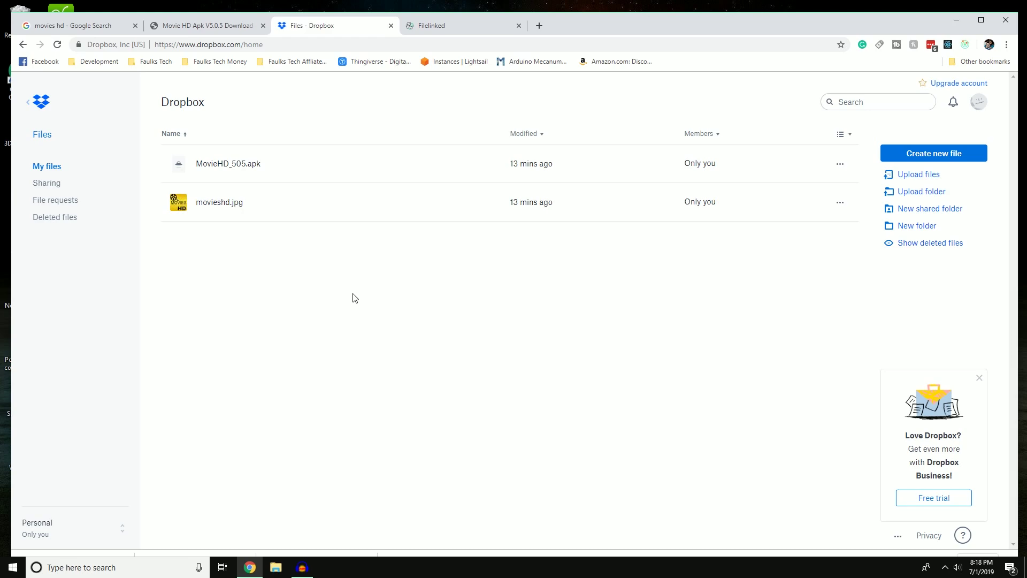
left_click(205, 27)
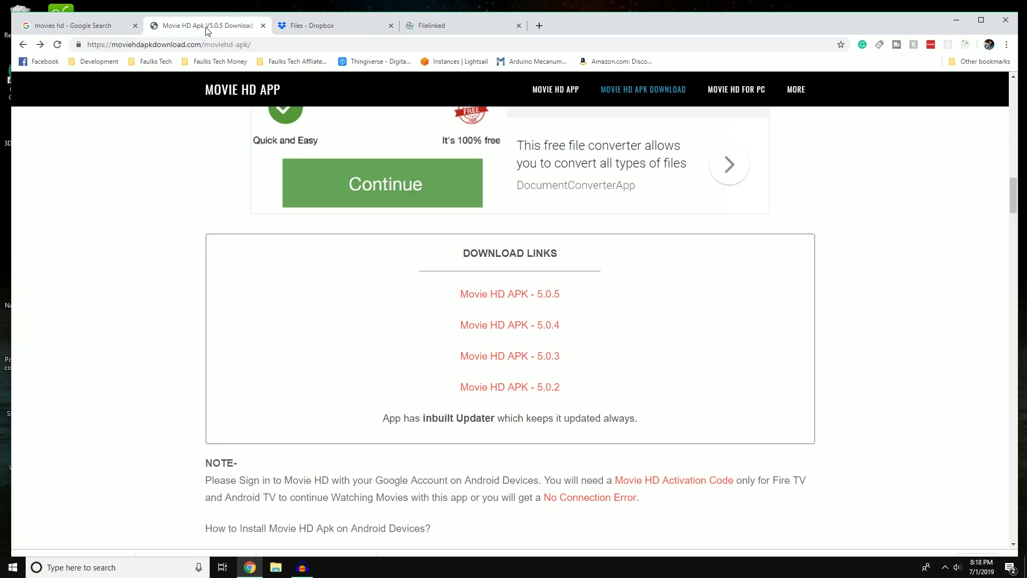
Go back to the Google search results for 'movieshd'.
left_click(23, 44)
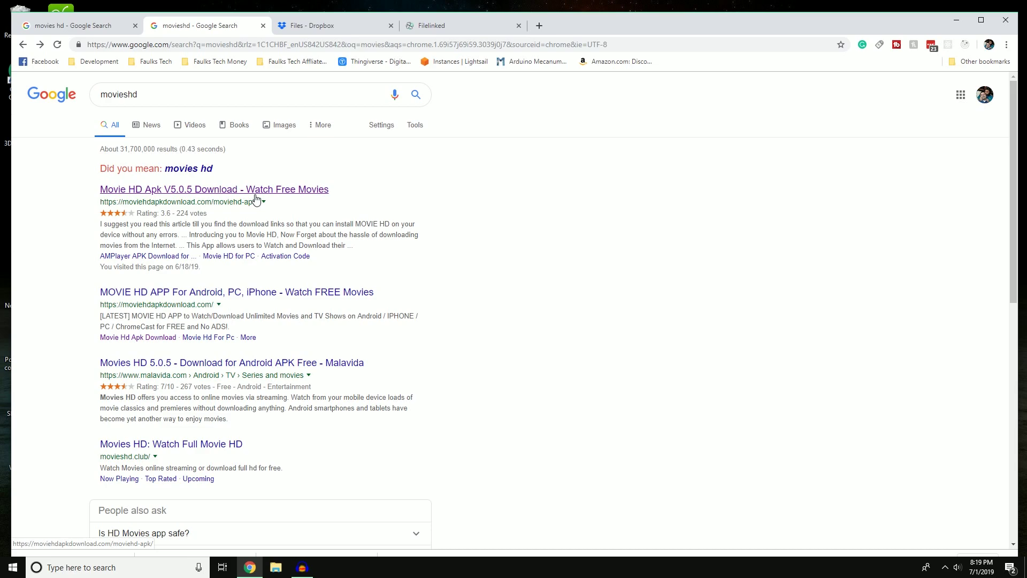
Open the Movie HD Apk V5.0.5 page, scroll to Download Links, and open Downloads with Ctrl+J.
left_click(260, 193)
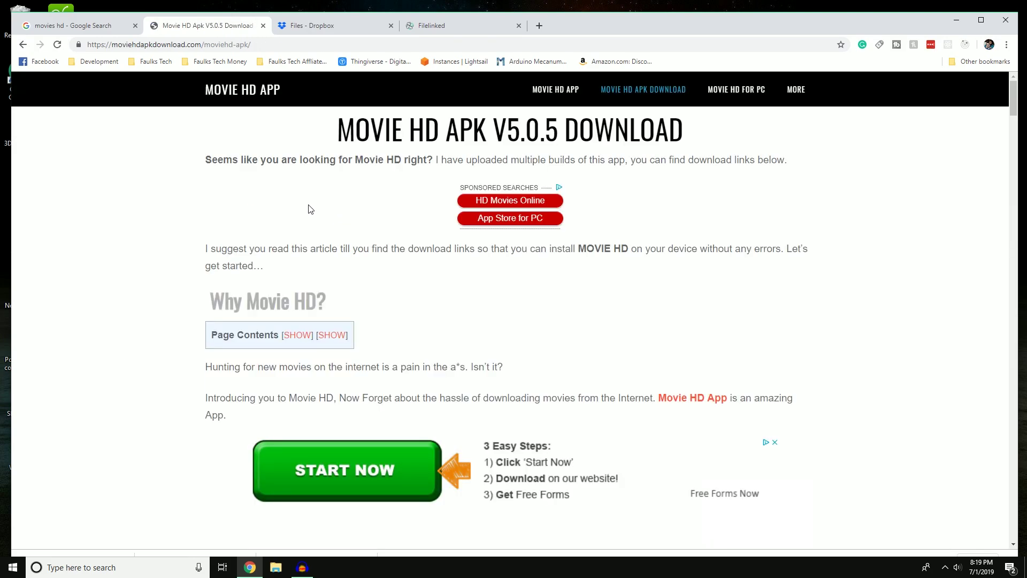
scroll(369, 234, "down", 1)
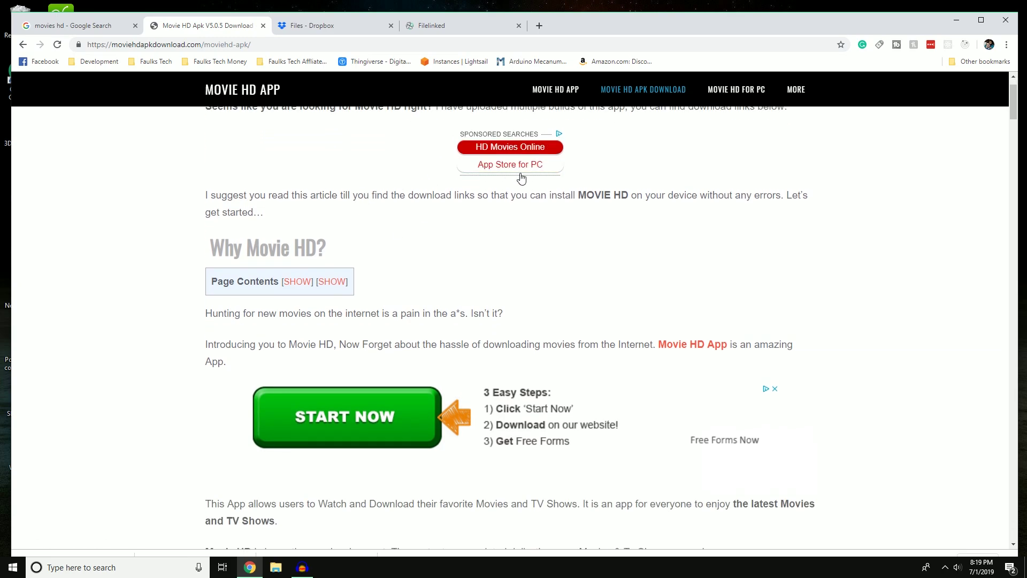
scroll(802, 329, "down", 1)
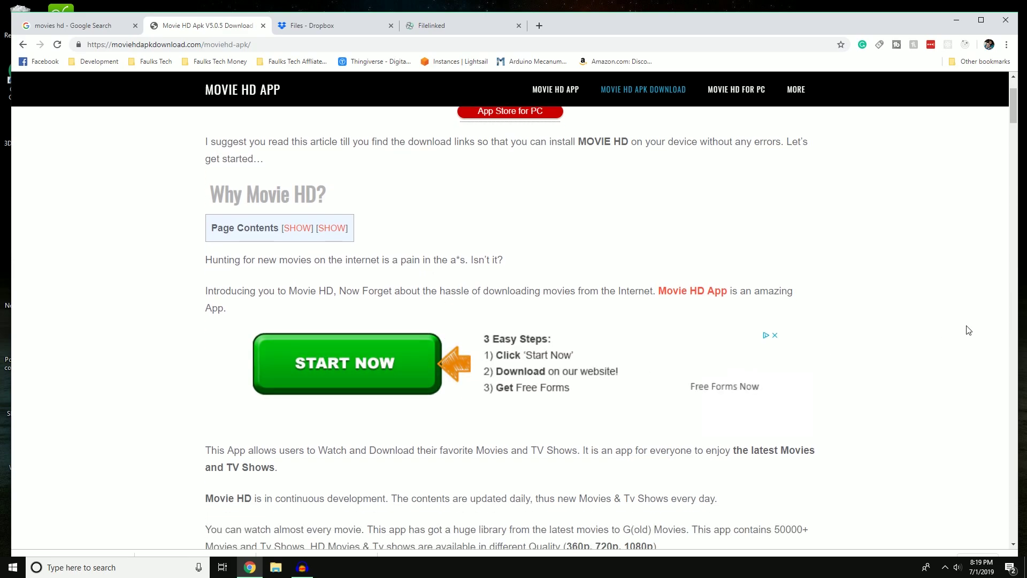
scroll(797, 316, "up", 1)
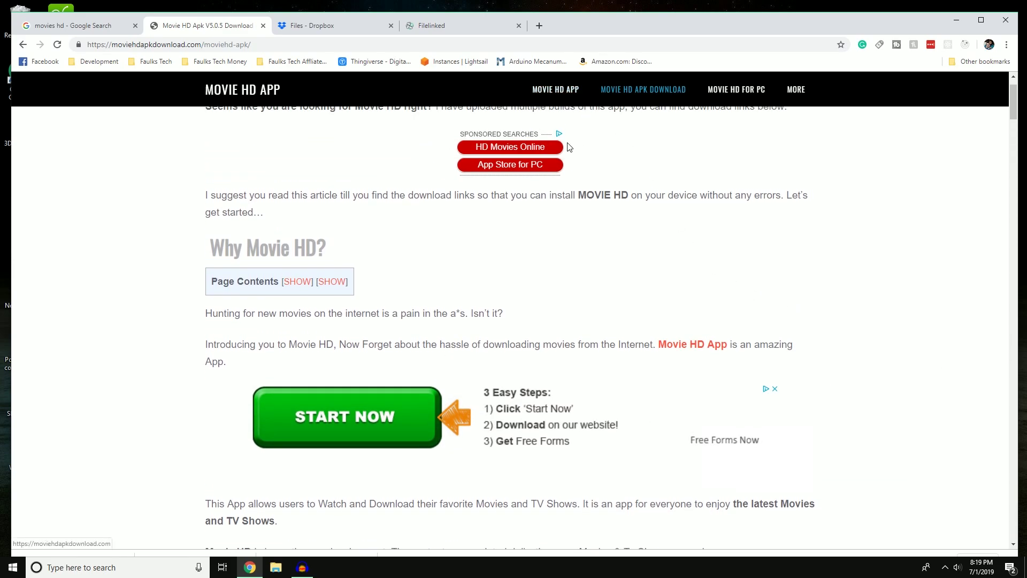
scroll(741, 319, "down", 4)
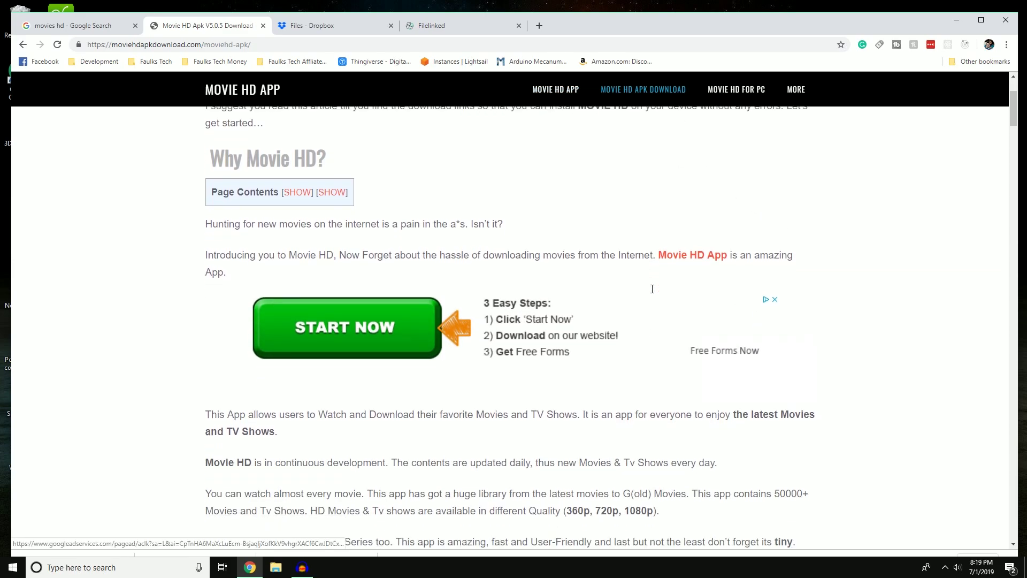
scroll(652, 289, "down", 6)
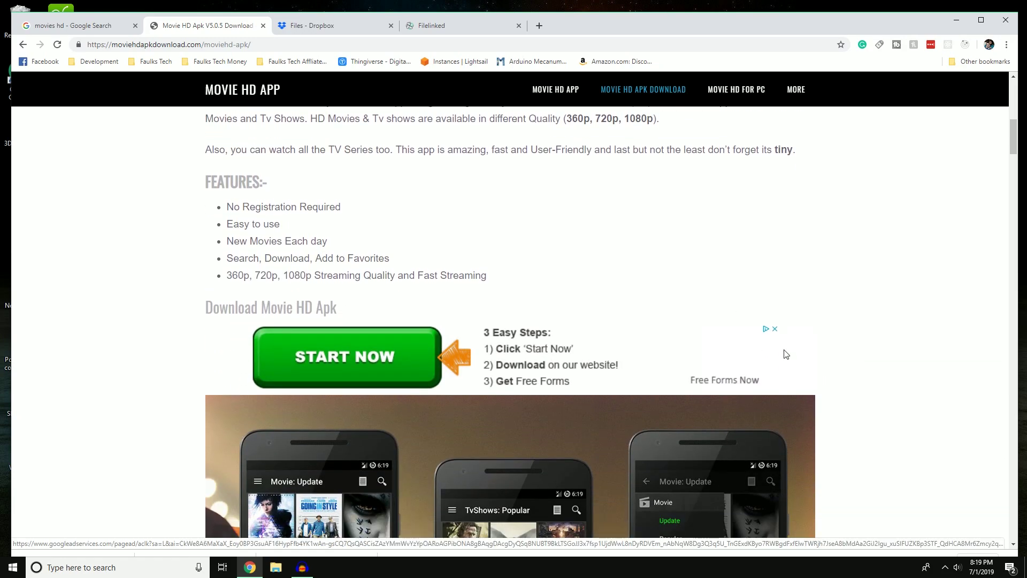
scroll(740, 313, "down", 7)
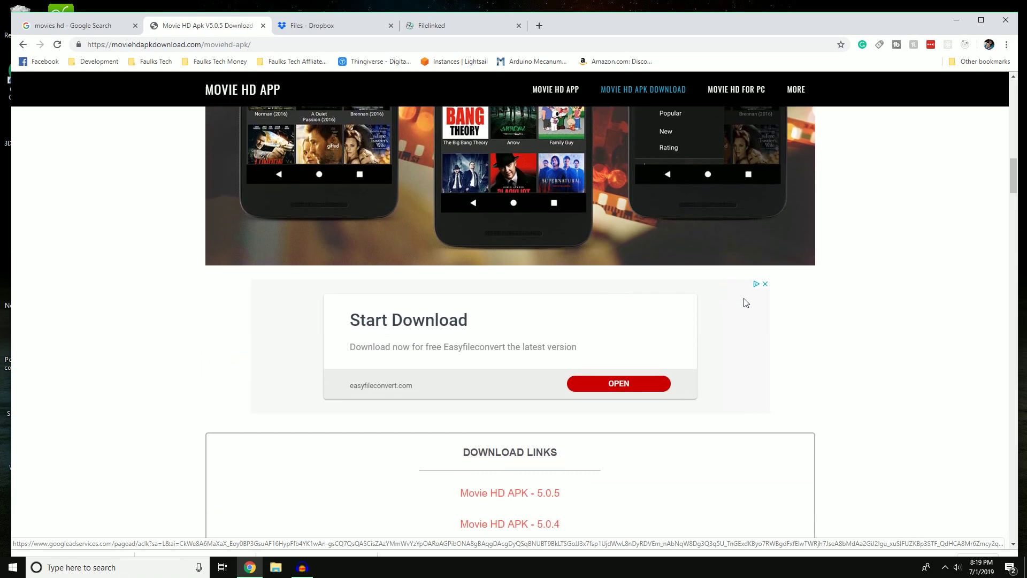
scroll(594, 348, "down", 5)
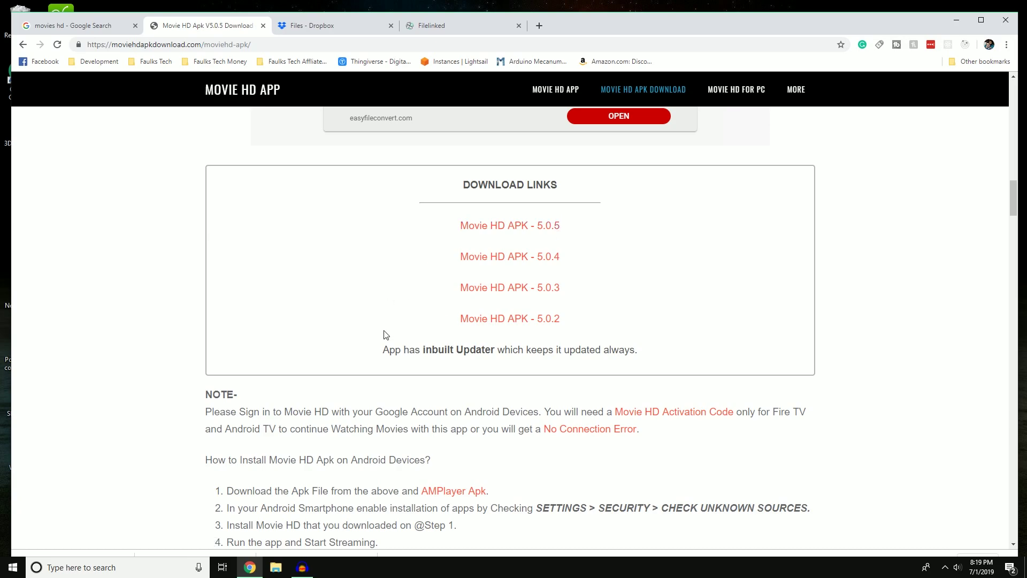
key("ctrl+j")
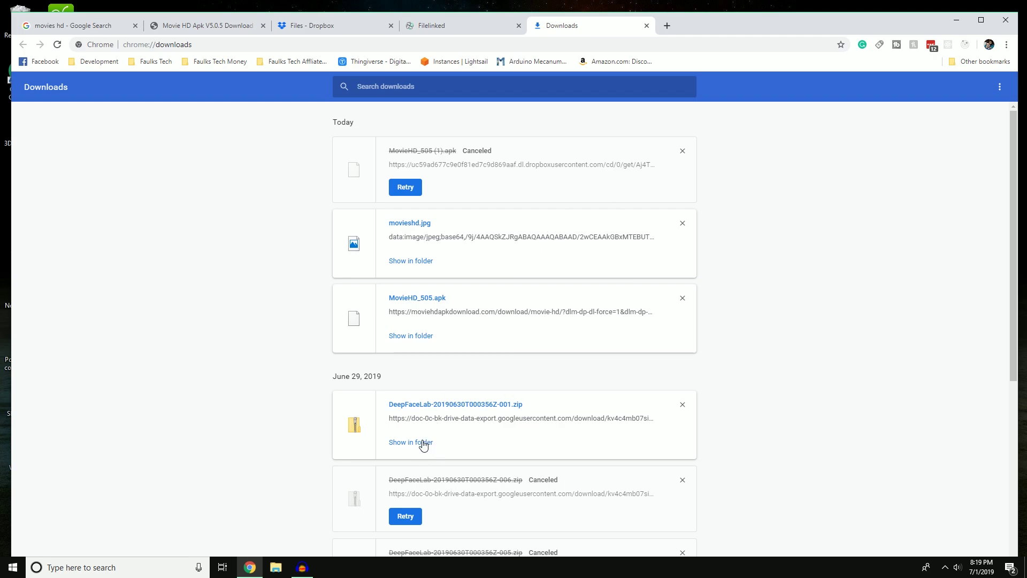
Inspect MovieHD_505.apk and movieshd.jpg in Downloads as large icons, then return to the movies hd results.
left_click(420, 442)
left_click(386, 181)
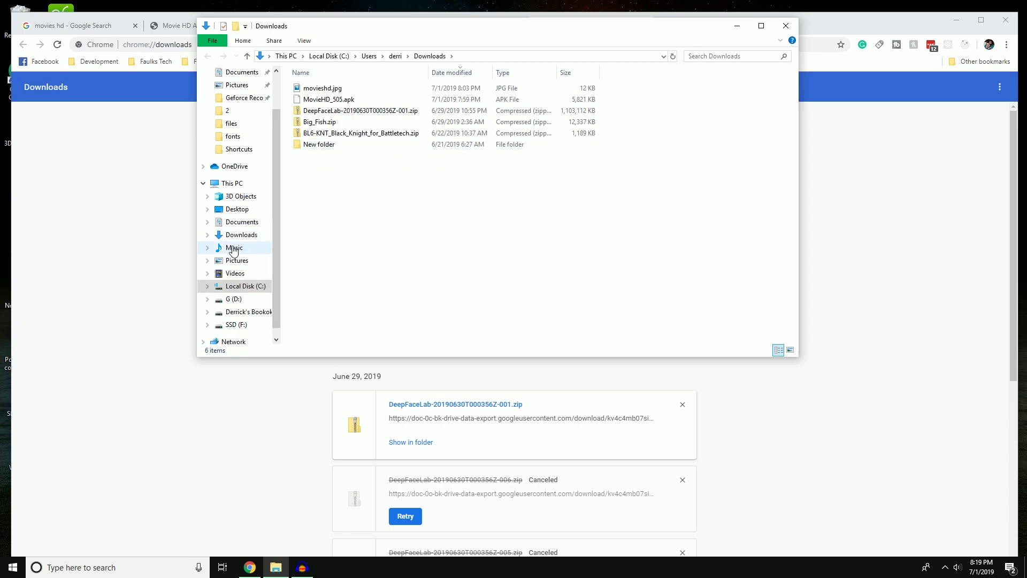
left_click(252, 234)
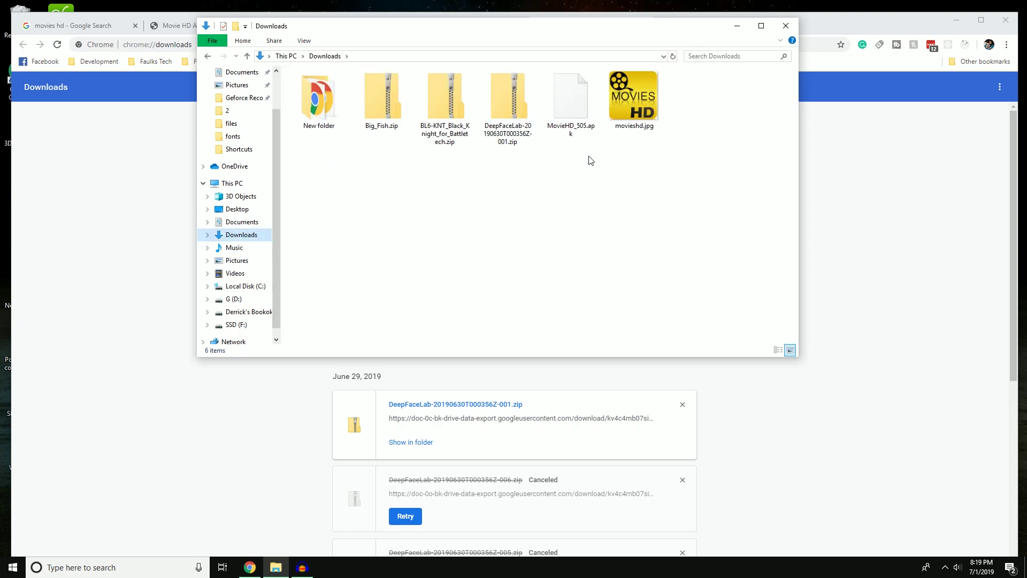
left_click(580, 112)
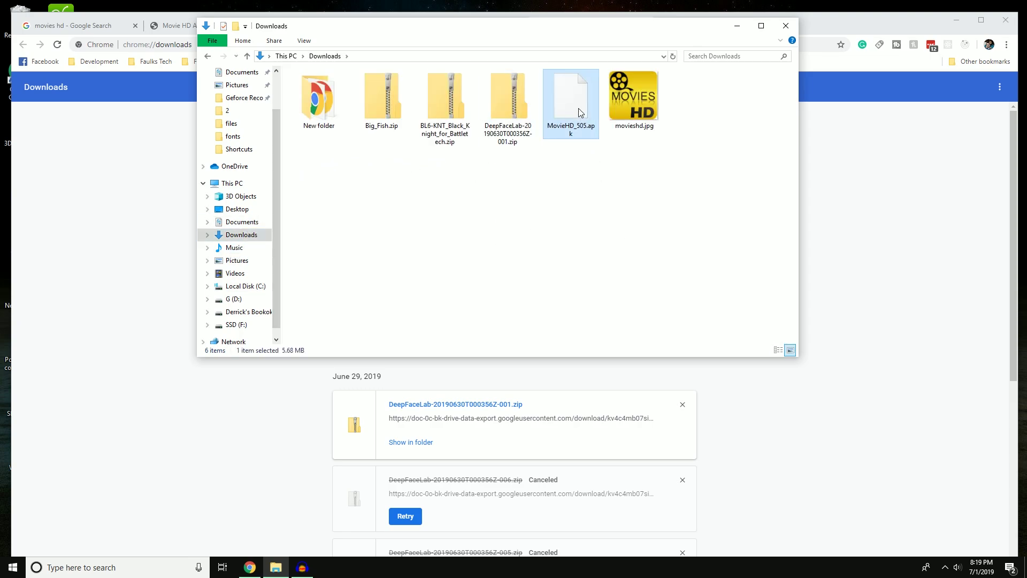
left_click(648, 132)
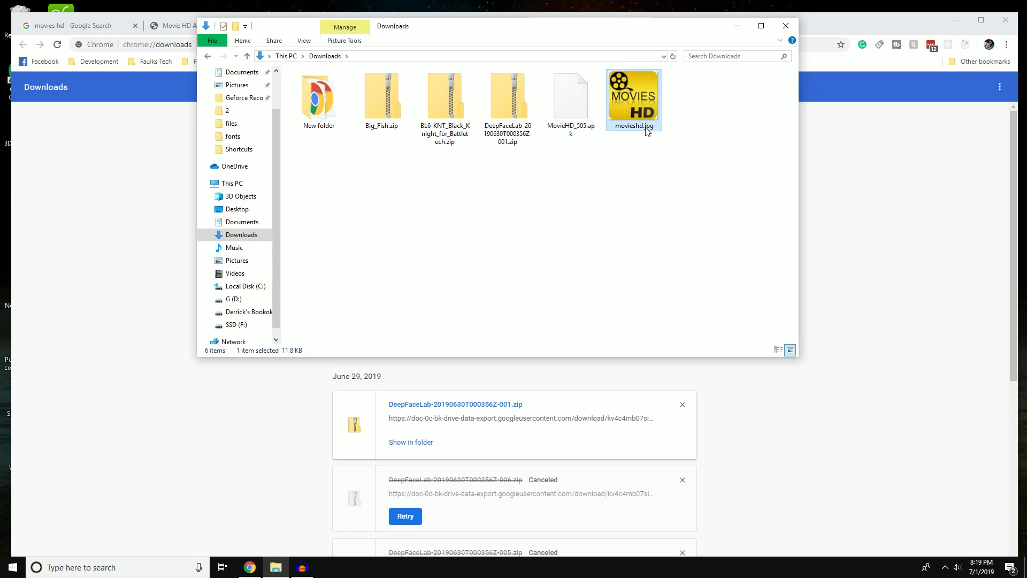
left_click(622, 178)
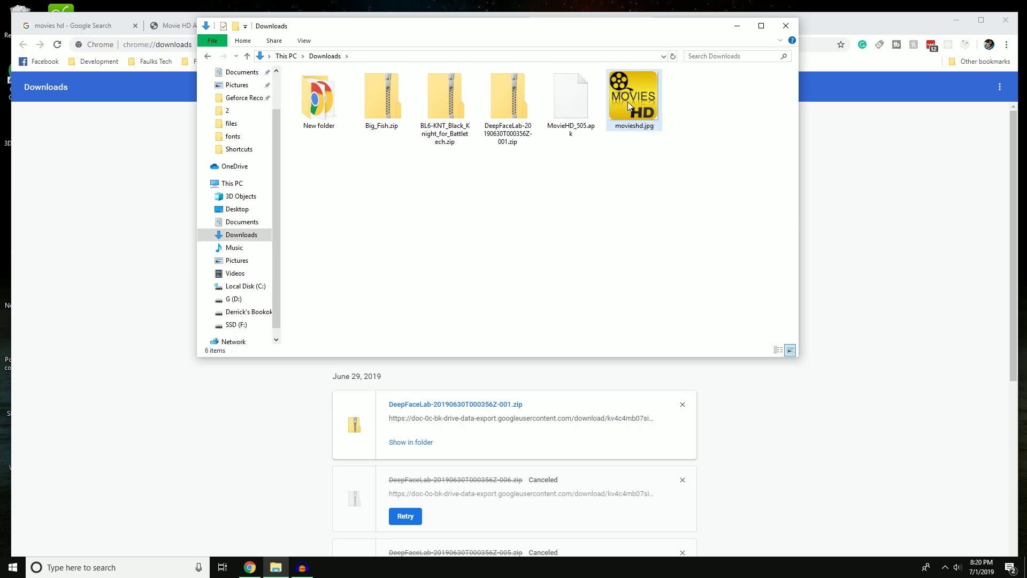
left_click(785, 26)
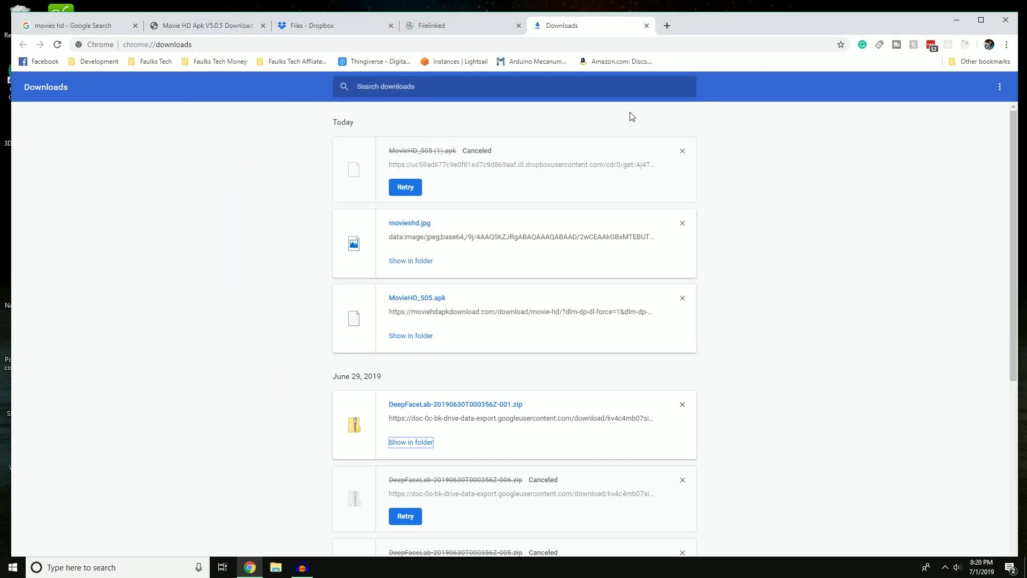
left_click(80, 25)
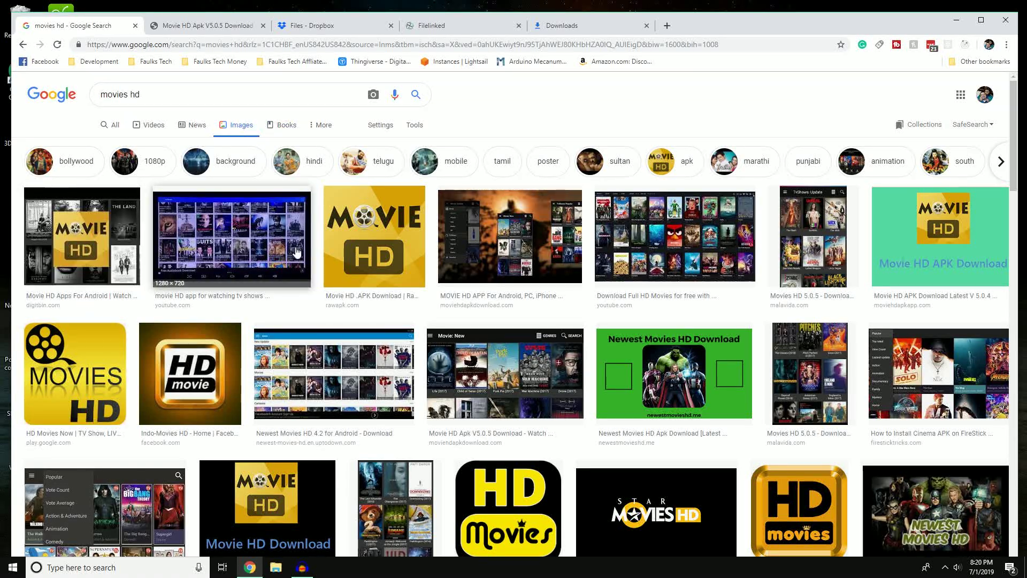
Bring File Explorer's Quick access up over the MOVIES HD image results.
right_click(61, 370)
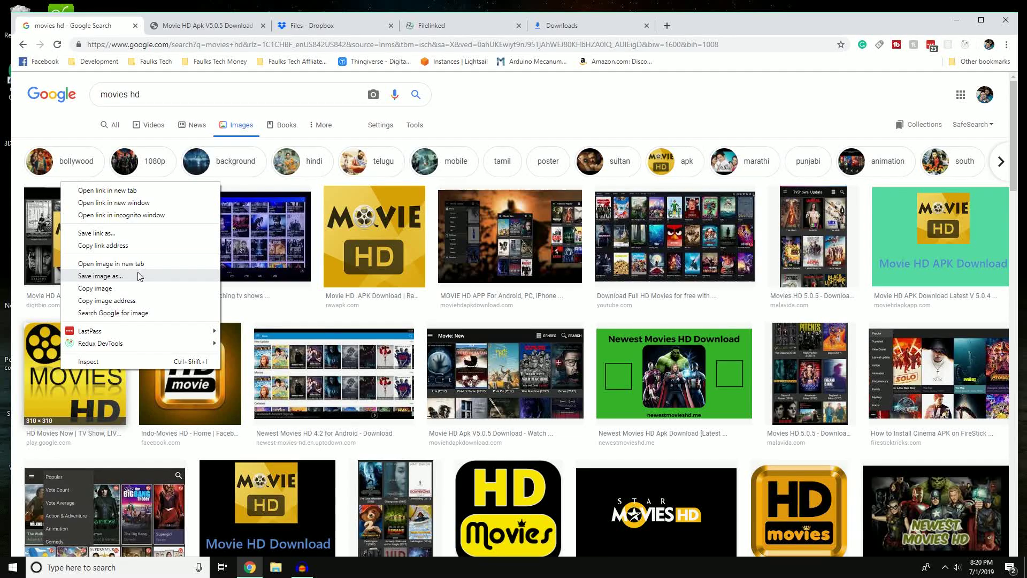
left_click(275, 567)
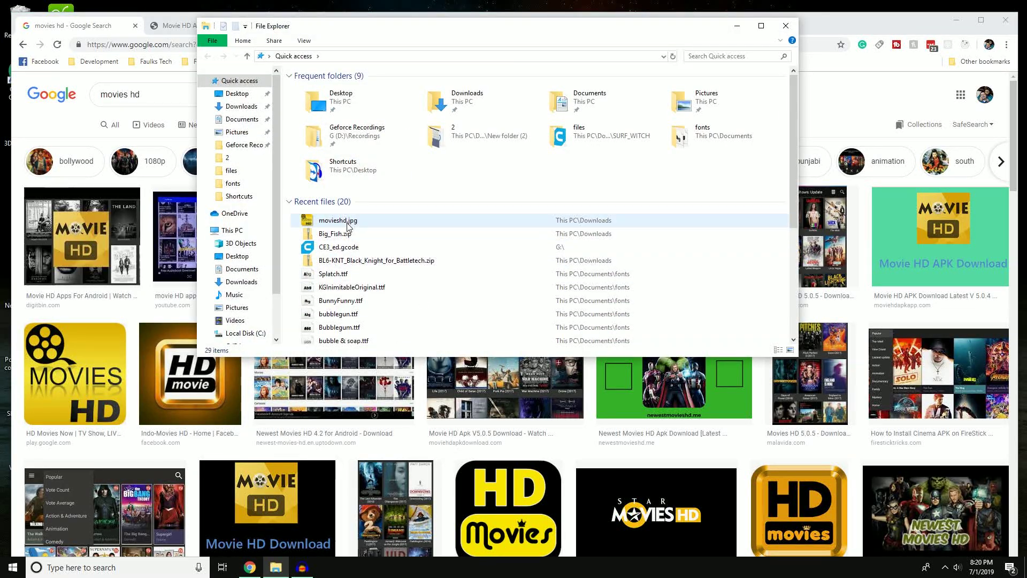
Close the Quick access window and switch to the Dropbox files tab.
left_click(351, 221)
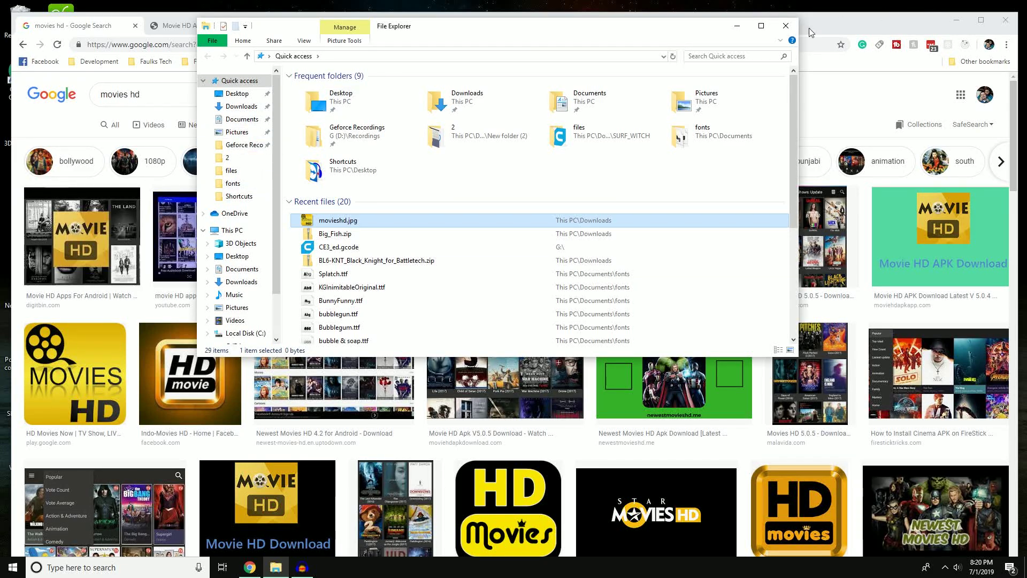
left_click(786, 28)
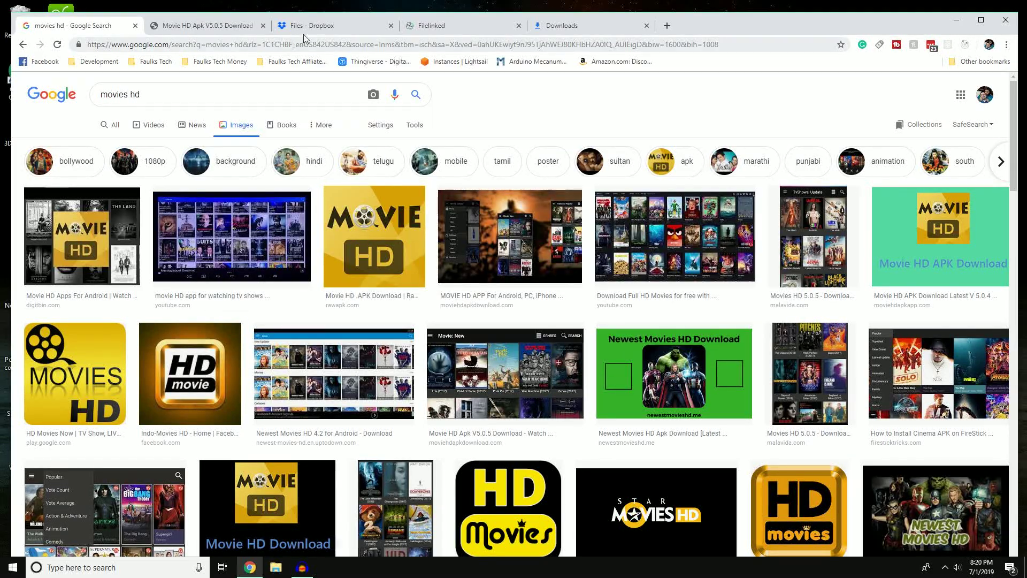
left_click(338, 25)
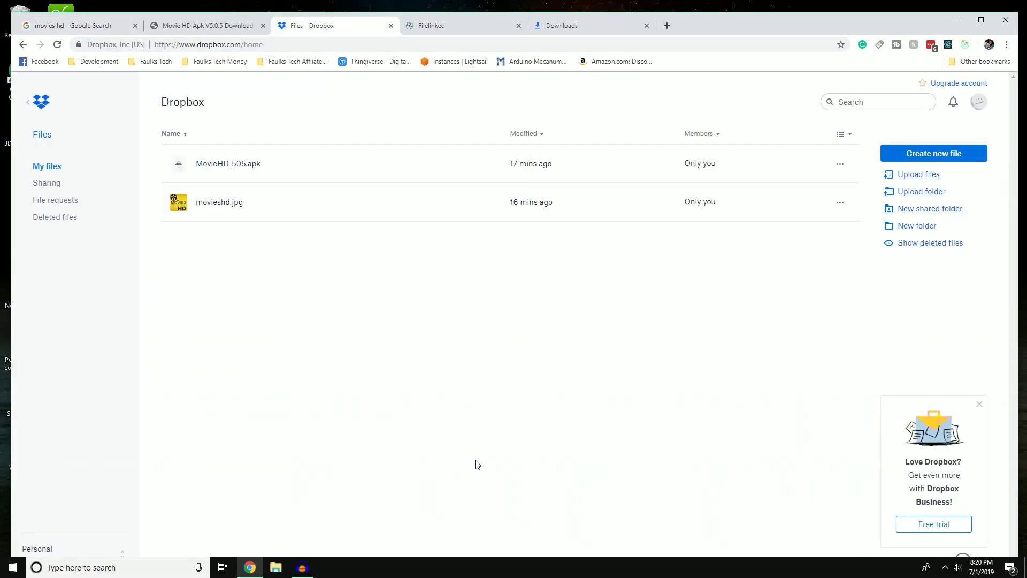
Drag MovieHD_505.apk and movieshd.jpg from Downloads onto the Dropbox file list.
left_click(276, 567)
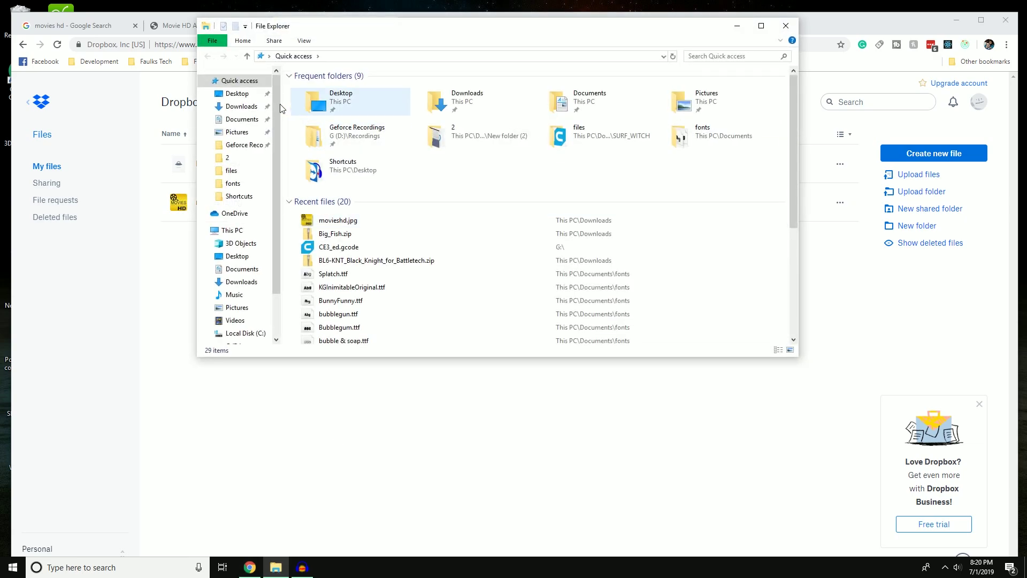
left_click(242, 282)
left_click(627, 134)
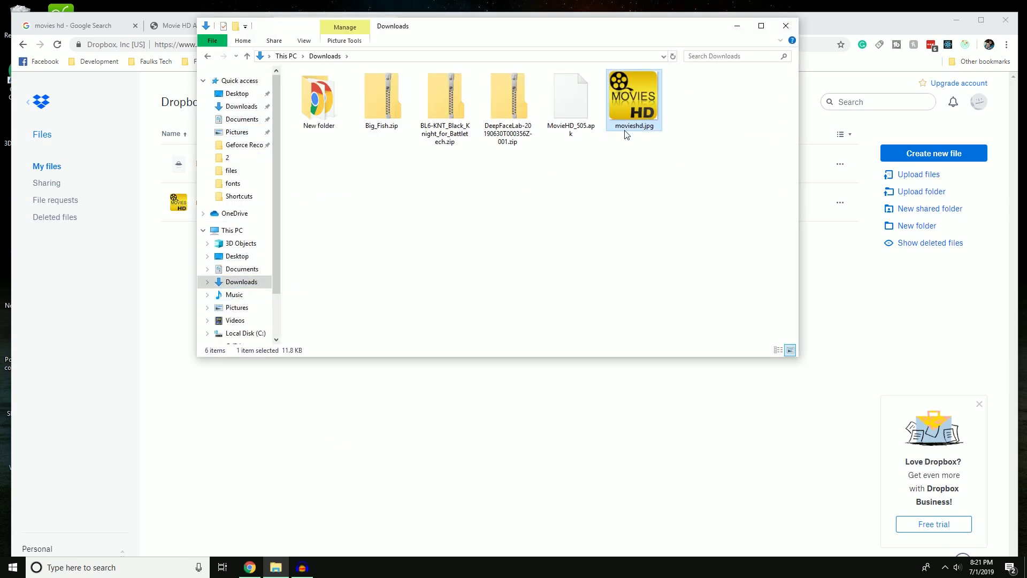
left_click(572, 122, "ctrl")
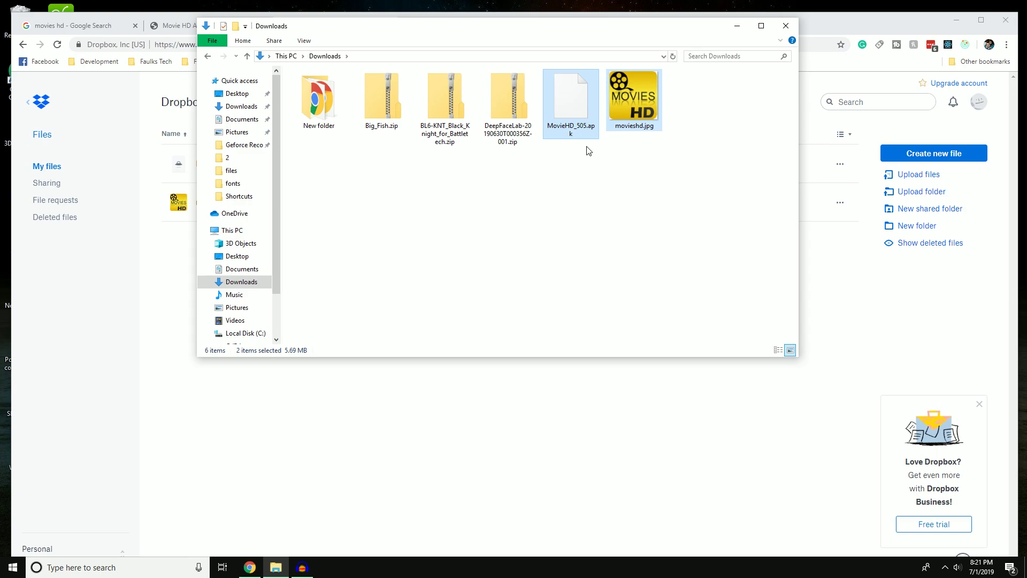
left_click_drag(583, 111, 642, 140)
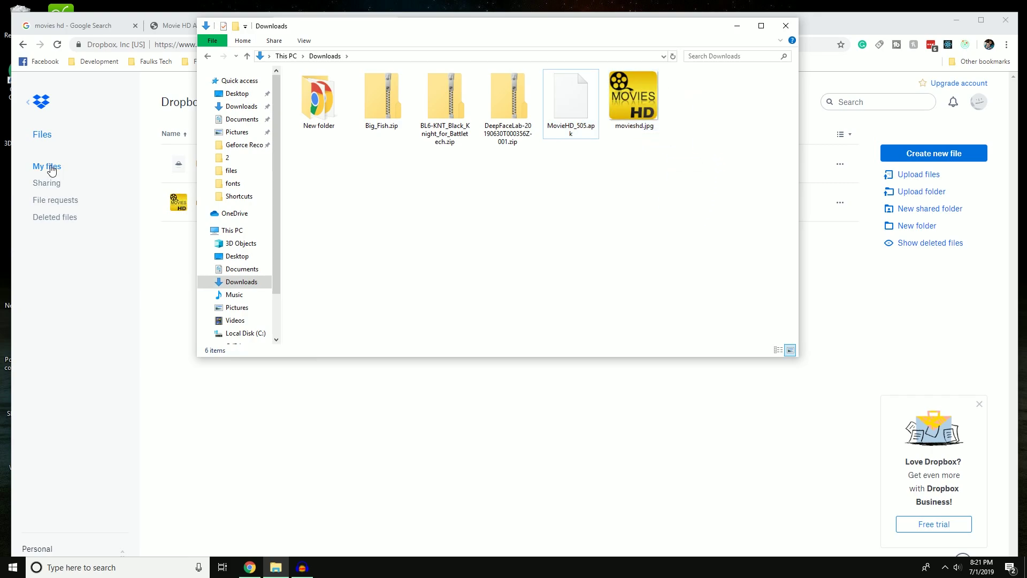
left_click(786, 26)
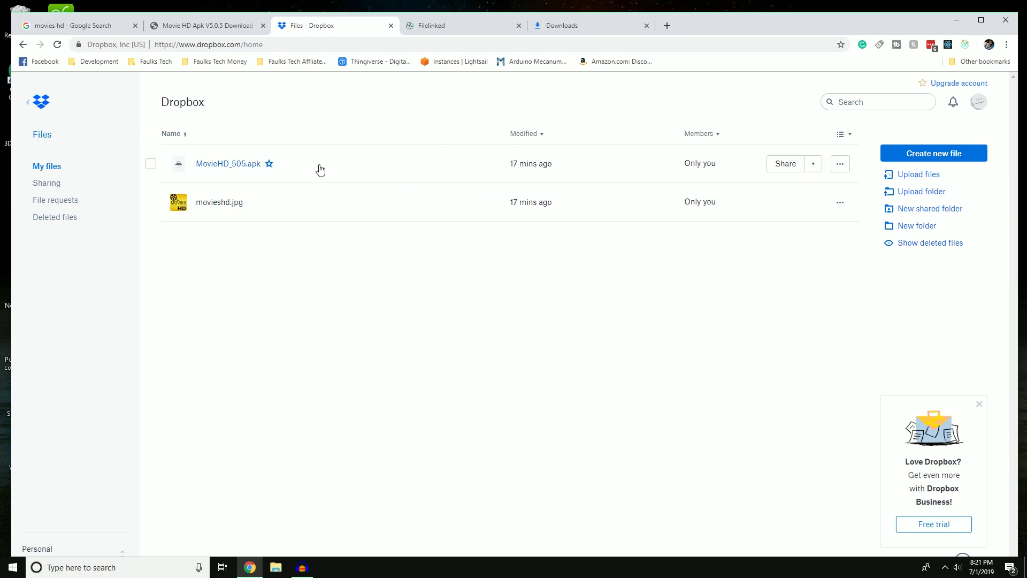
Create a view link for MovieHD_505.apk in Dropbox's share dialog and copy it.
left_click(778, 165)
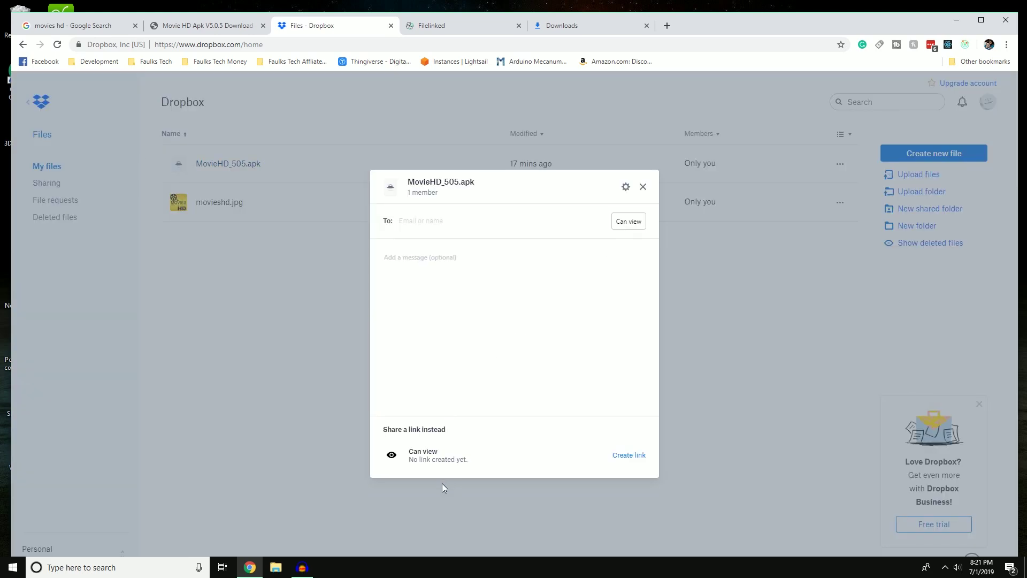
left_click(629, 456)
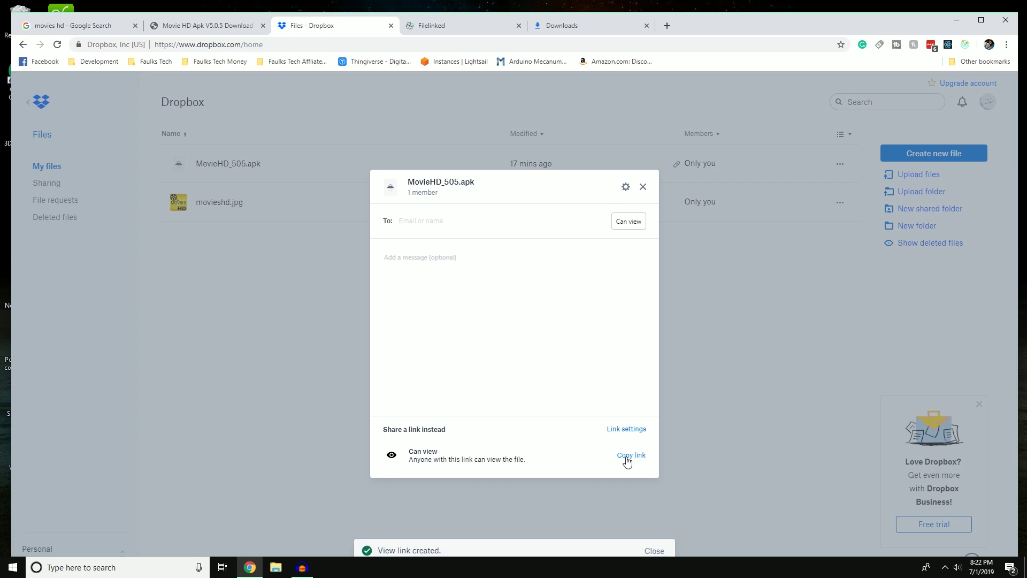
left_click(627, 459)
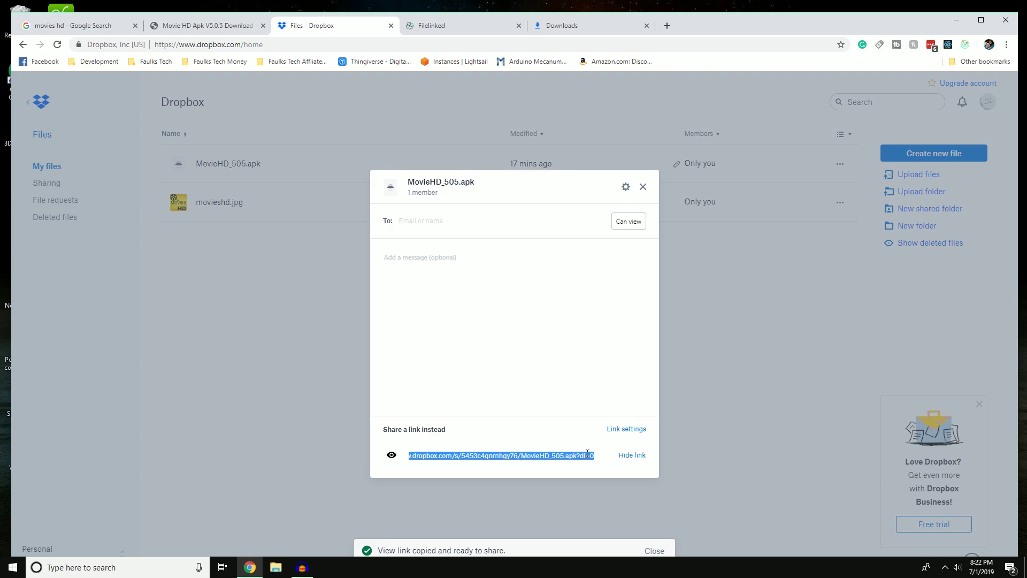
left_click(596, 467)
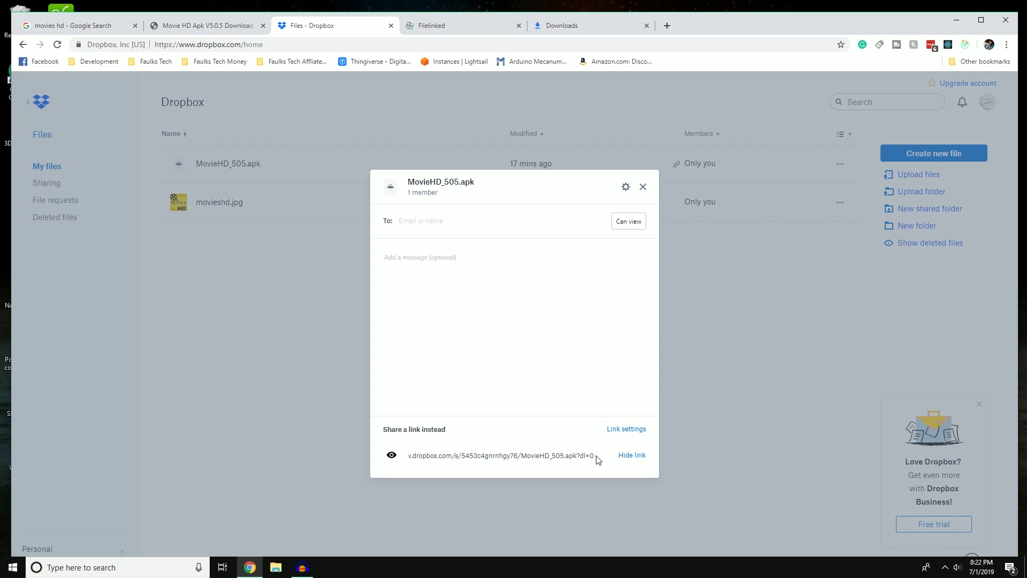
left_click(574, 455)
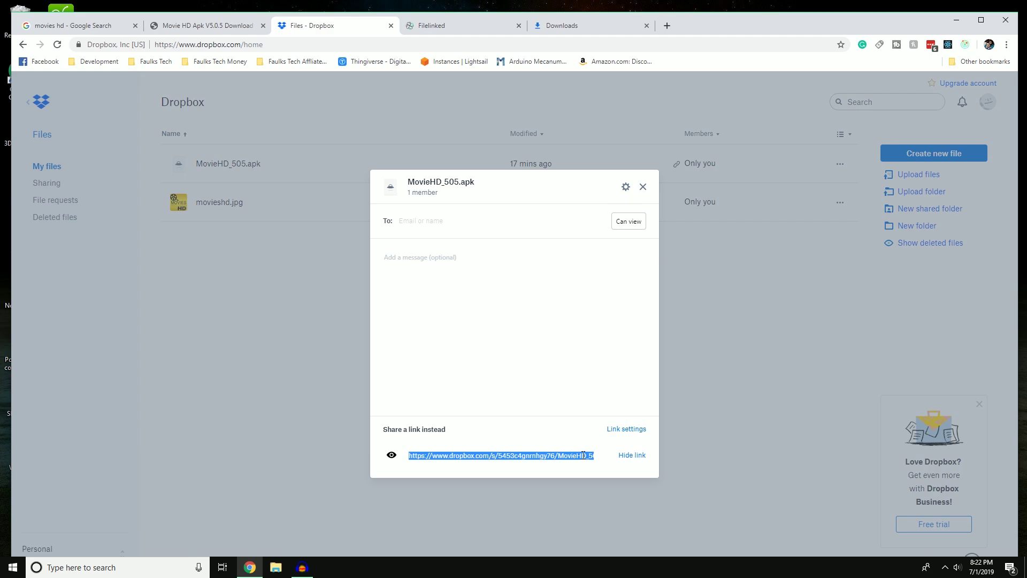
Load the MovieHD_505.apk Dropbox share link in a new tab, changed from ?dl=0 to ?dl=1.
left_click(666, 28)
key("ctrl+v")
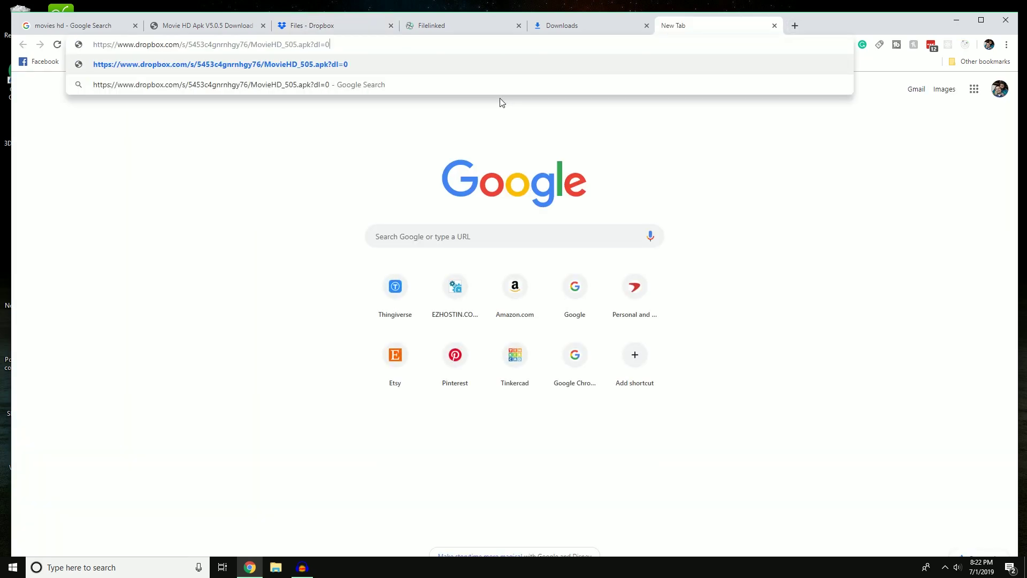
key("Return")
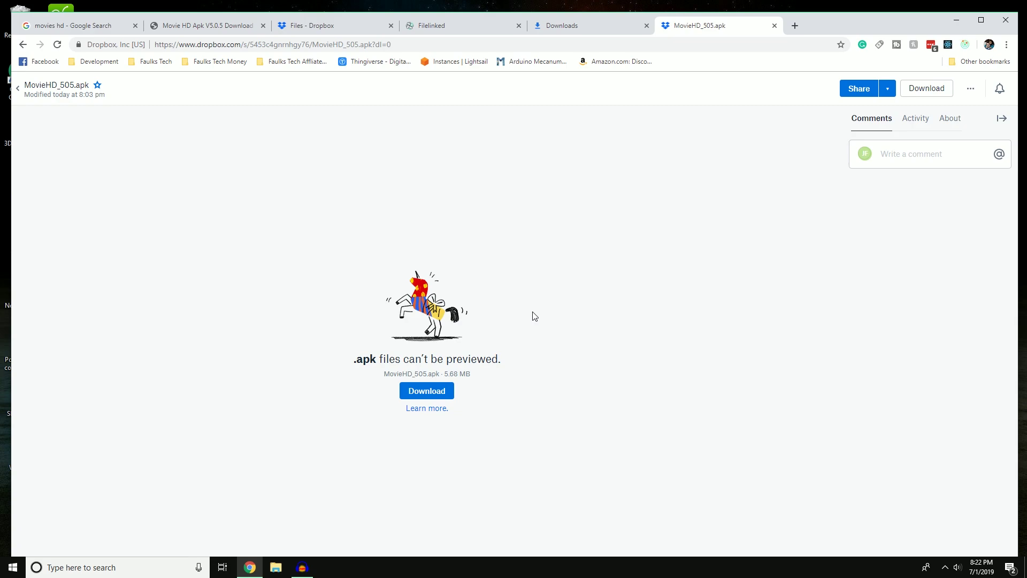
left_click(410, 43)
left_click(410, 44)
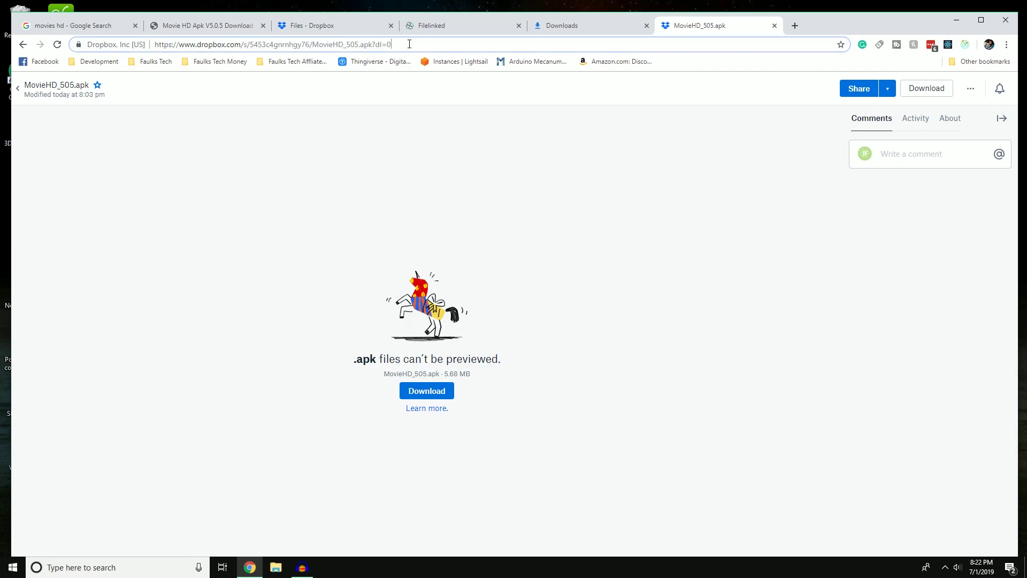
key("BackSpace")
type("1")
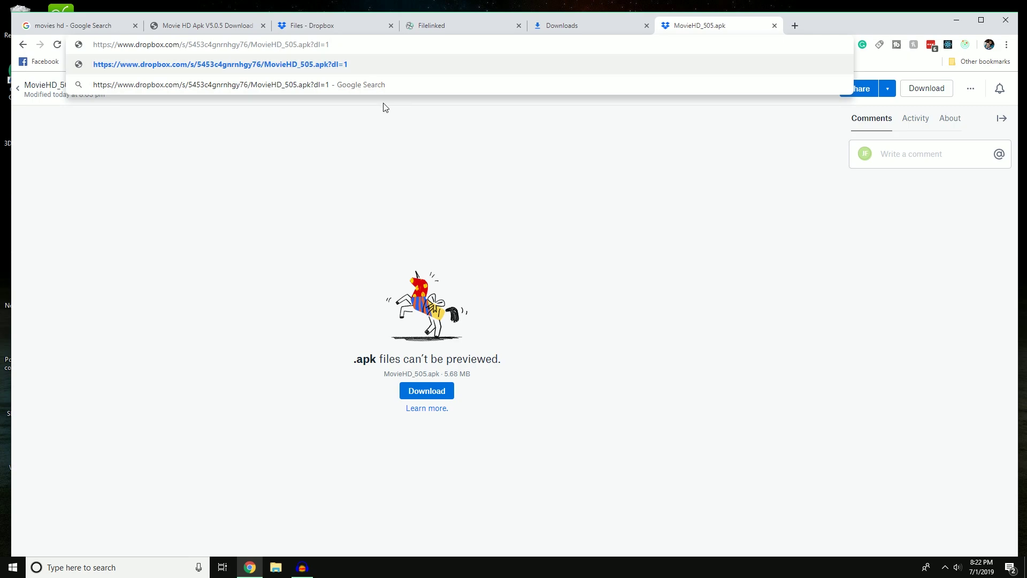
key("Return")
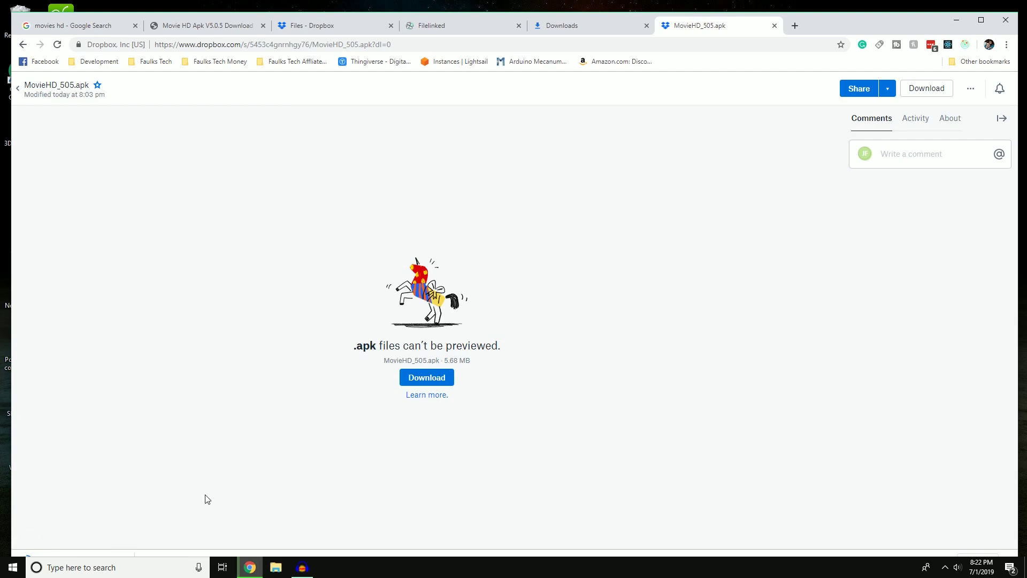
Cancel the unwanted MovieHD_505 test download that the dl=1 link started.
double_click(811, 22)
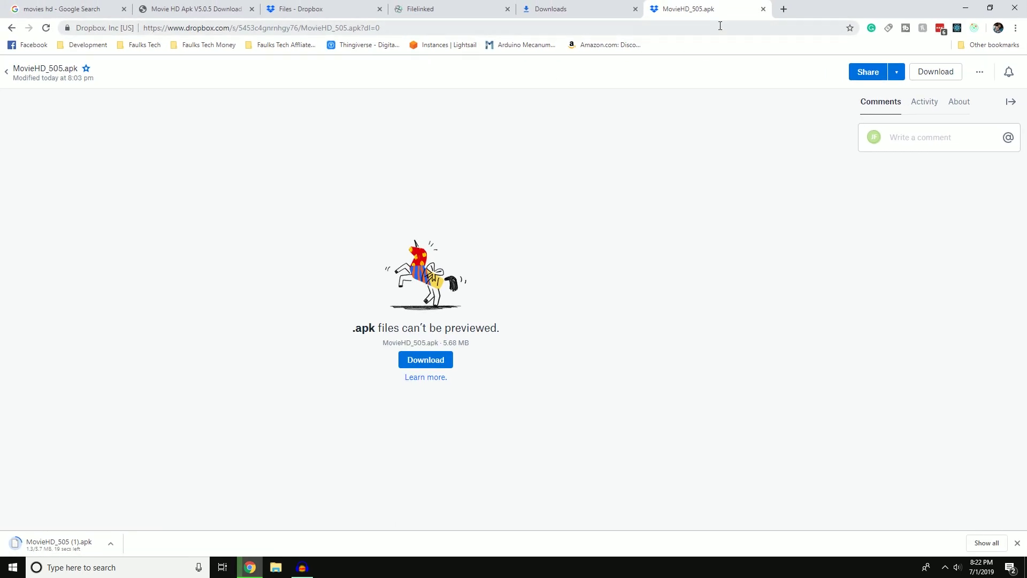
left_click(111, 543)
left_click(134, 526)
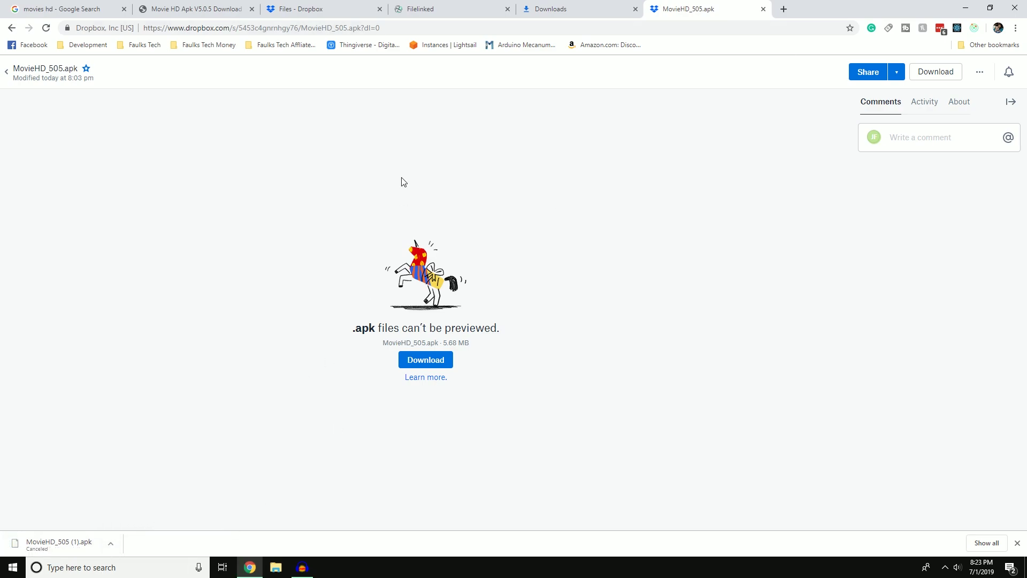
left_click_drag(815, 9, 829, 36)
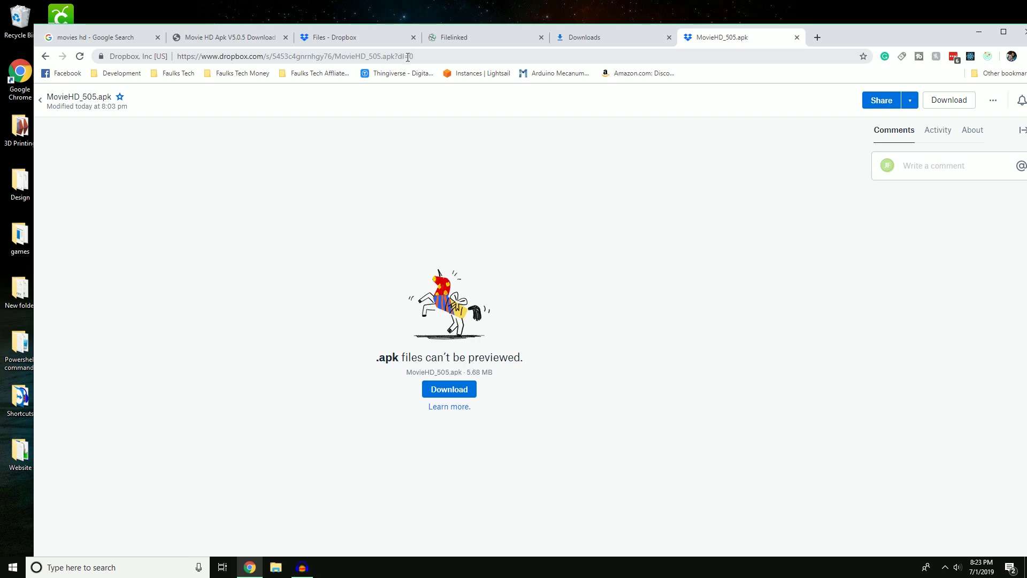
Restore the share link, re-edit it to end in dl=1, select it, and return to Filelinked.
left_click(422, 56)
key("BackSpace")
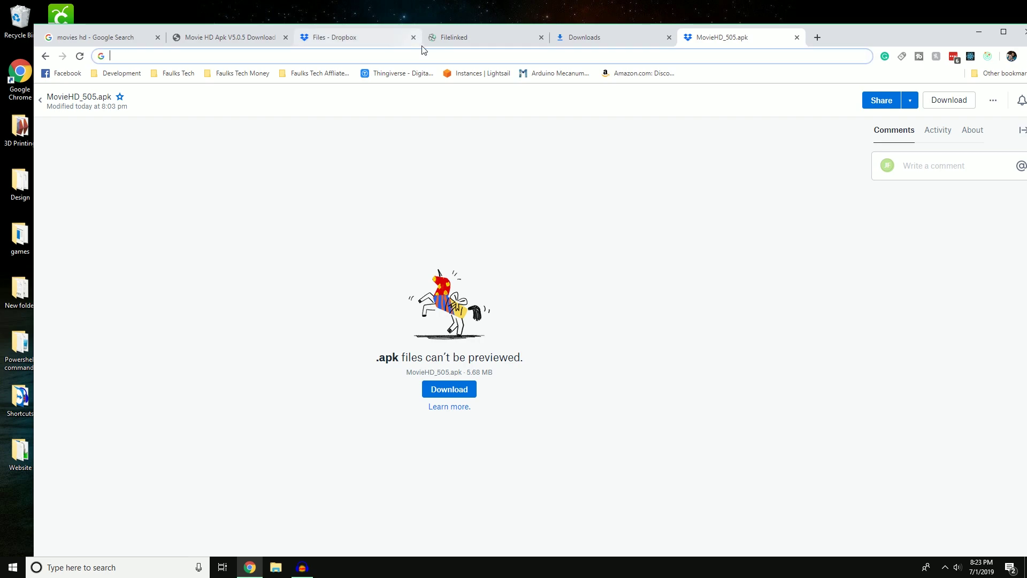
key("ctrl+z")
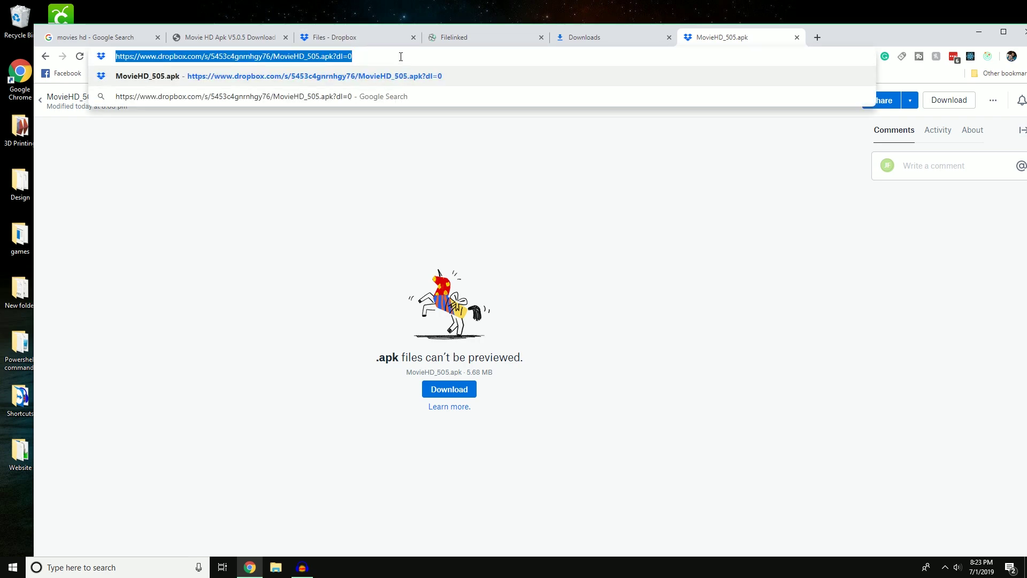
left_click(399, 50)
key("BackSpace")
type("1")
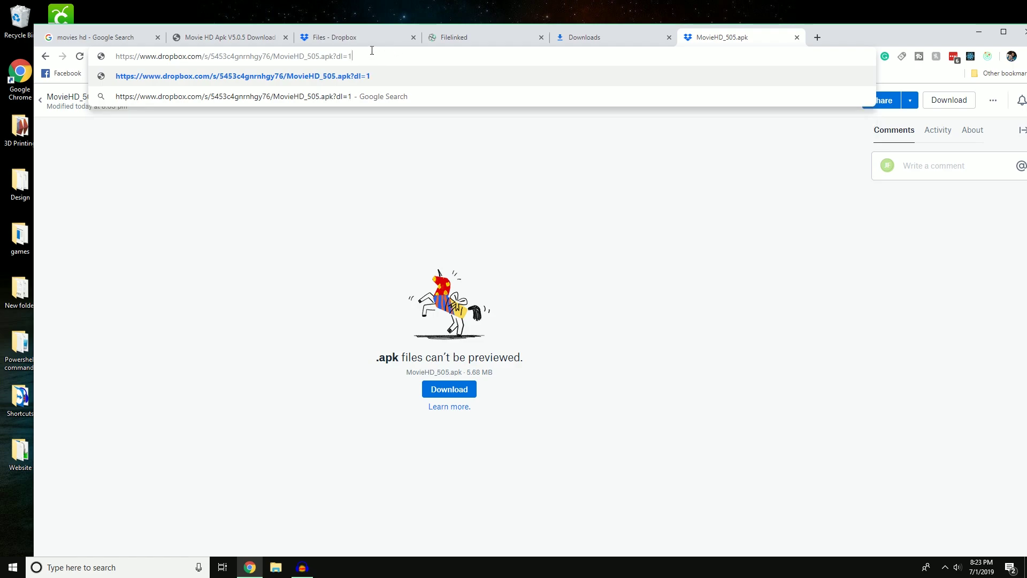
left_click_drag(368, 60, 107, 49)
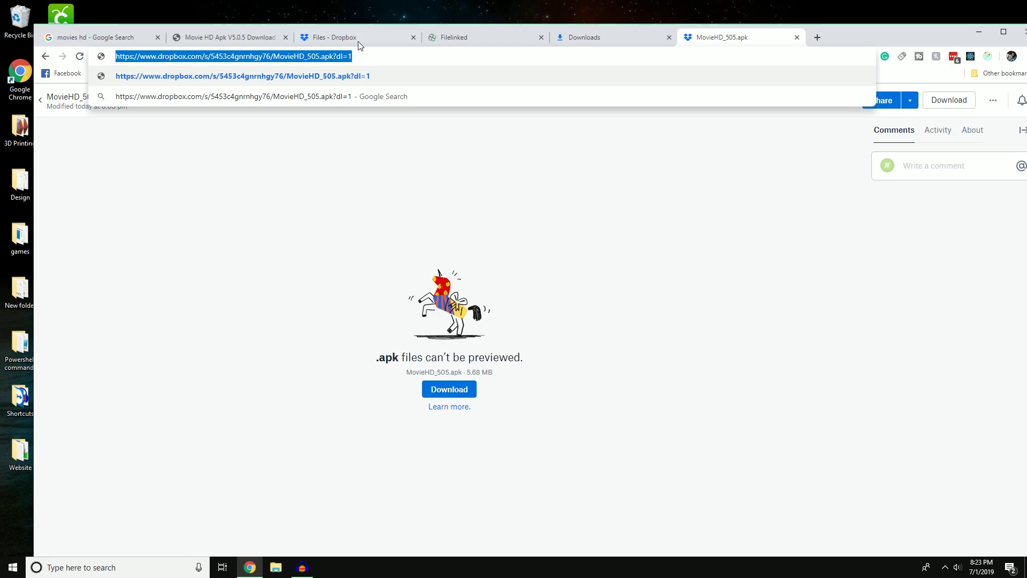
left_click(448, 40)
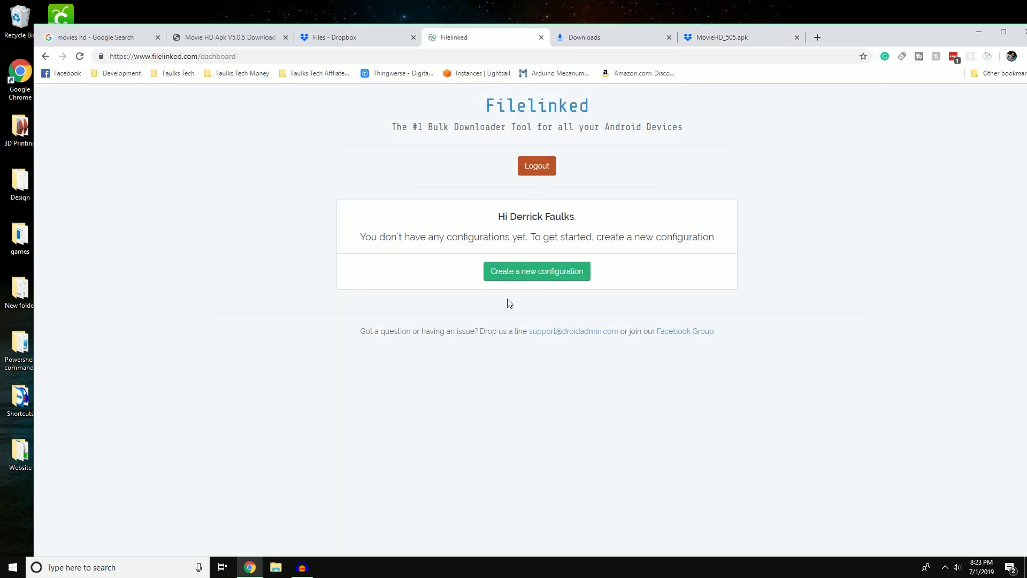
Start a new configuration named 'Test App Store' with the description 'This is a test.'.
left_click(537, 271)
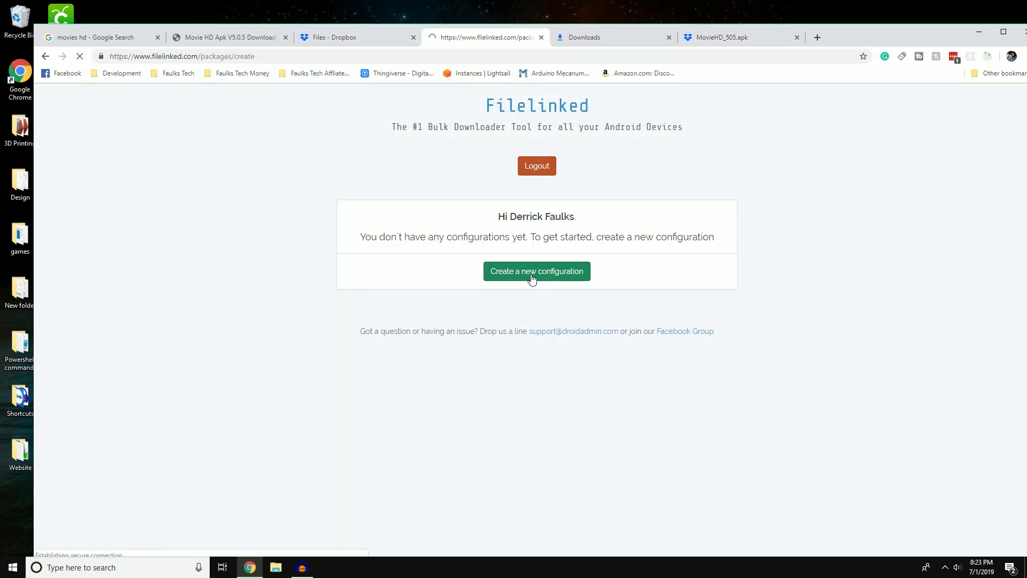
left_click(408, 272)
type("Tes")
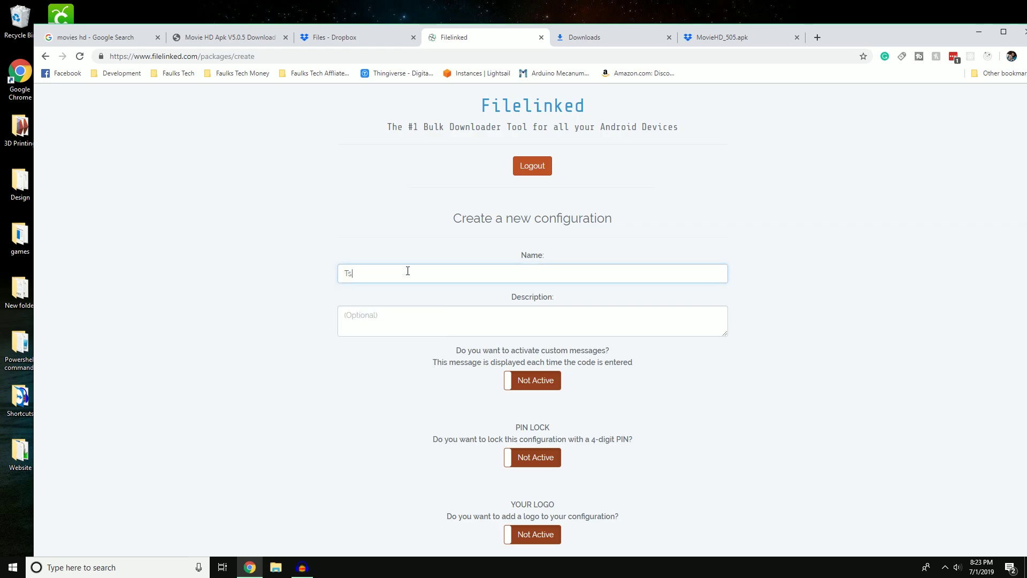
key("BackSpace")
type("est App Store")
left_click(399, 316)
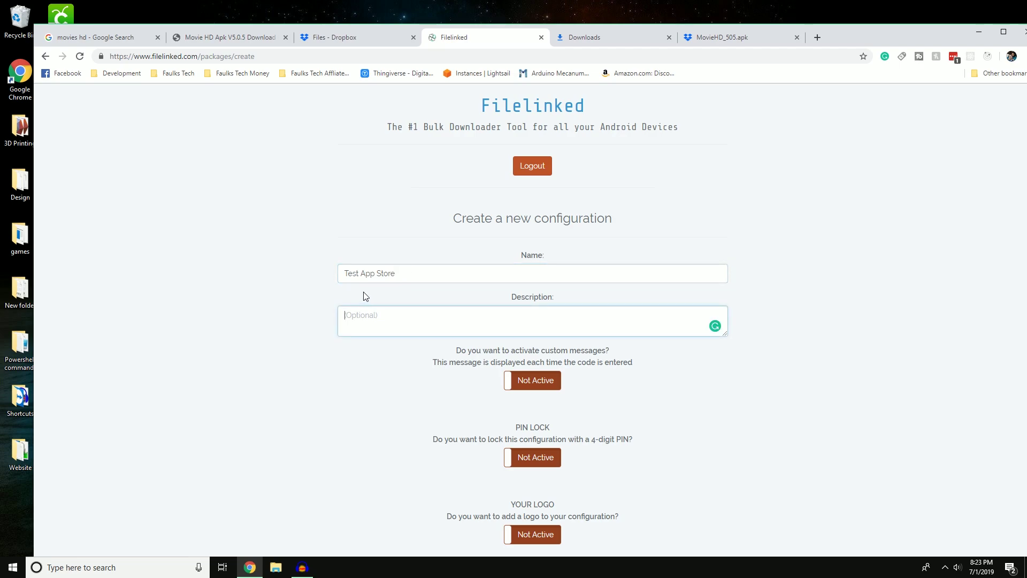
type("This is a test")
type(".")
Save the Test App Store configuration and begin adding a file to it.
scroll(668, 371, "down", 1)
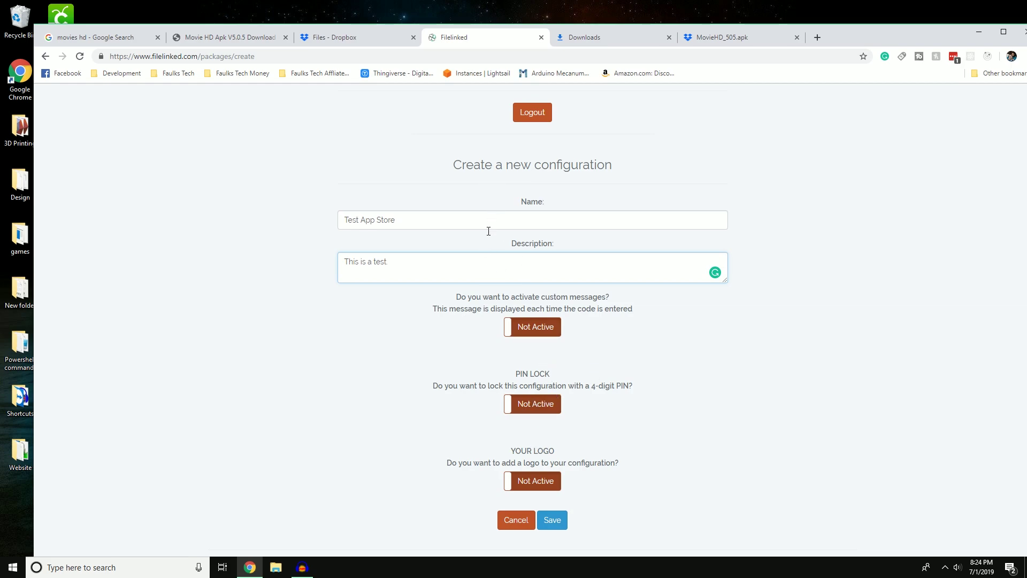
left_click(555, 527)
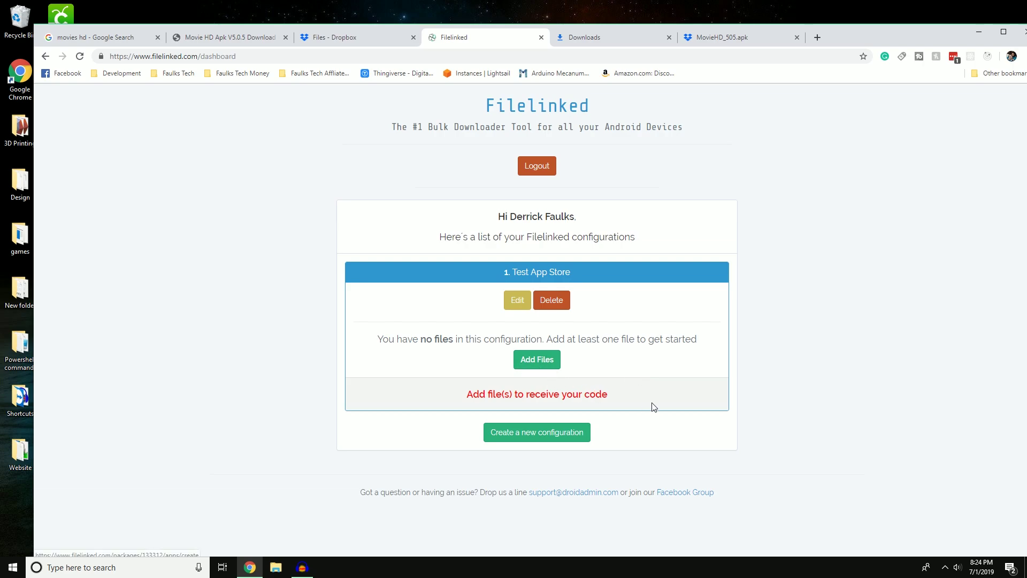
left_click(533, 361)
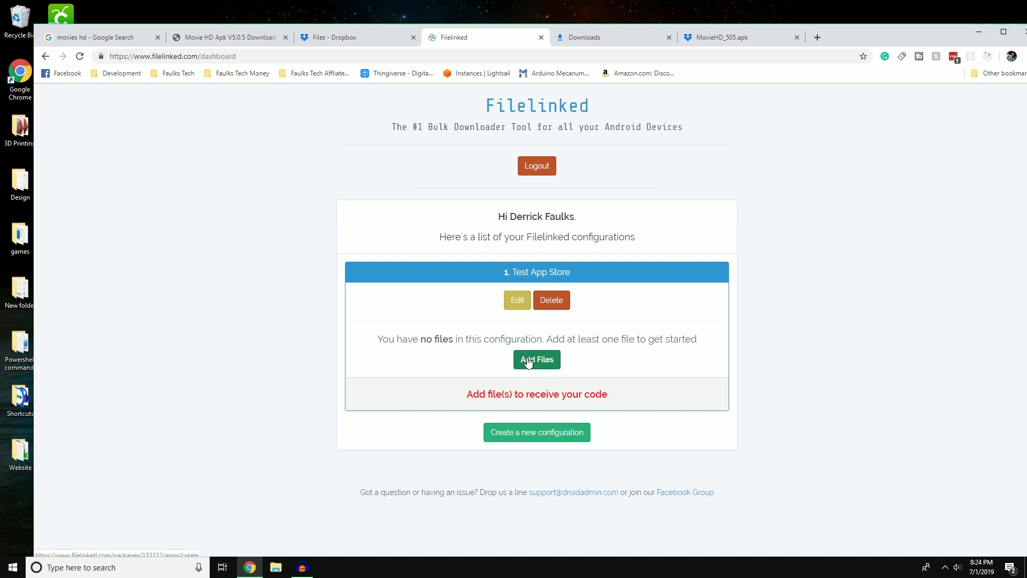
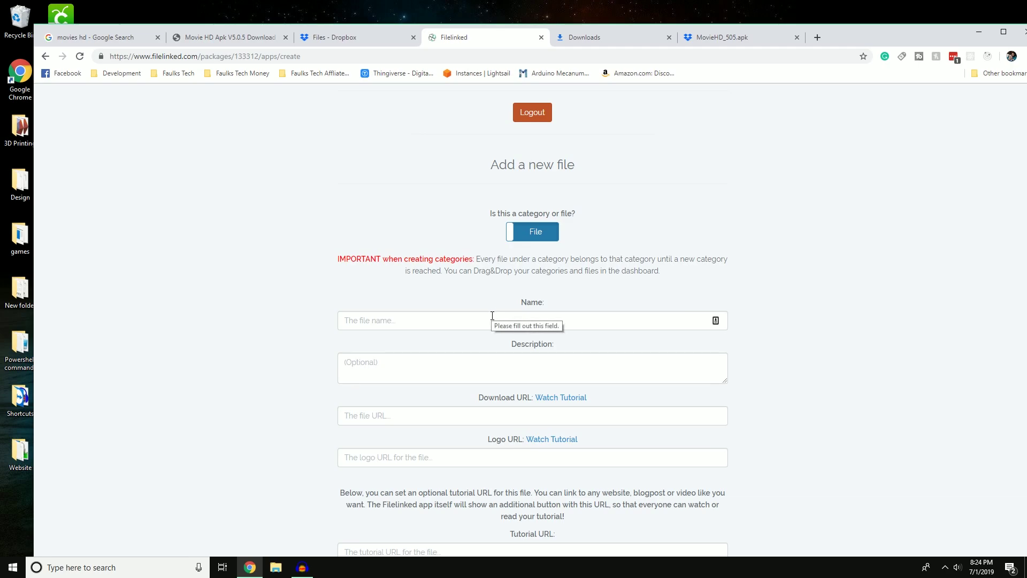
Name the new file 'Movies HD' and copy that name into the Description.
left_click(479, 324)
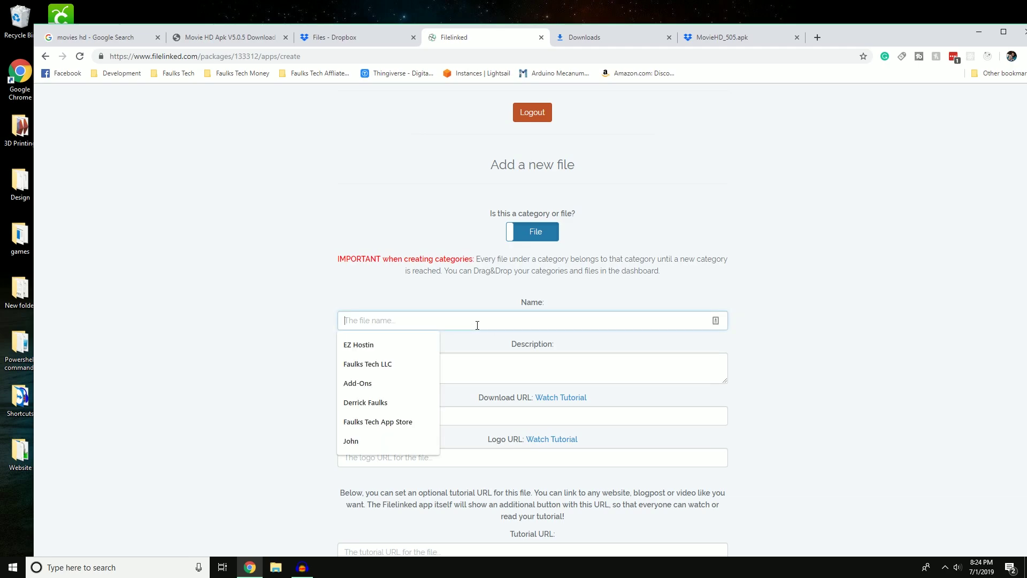
left_click(425, 298)
left_click(422, 320)
type("Mvd")
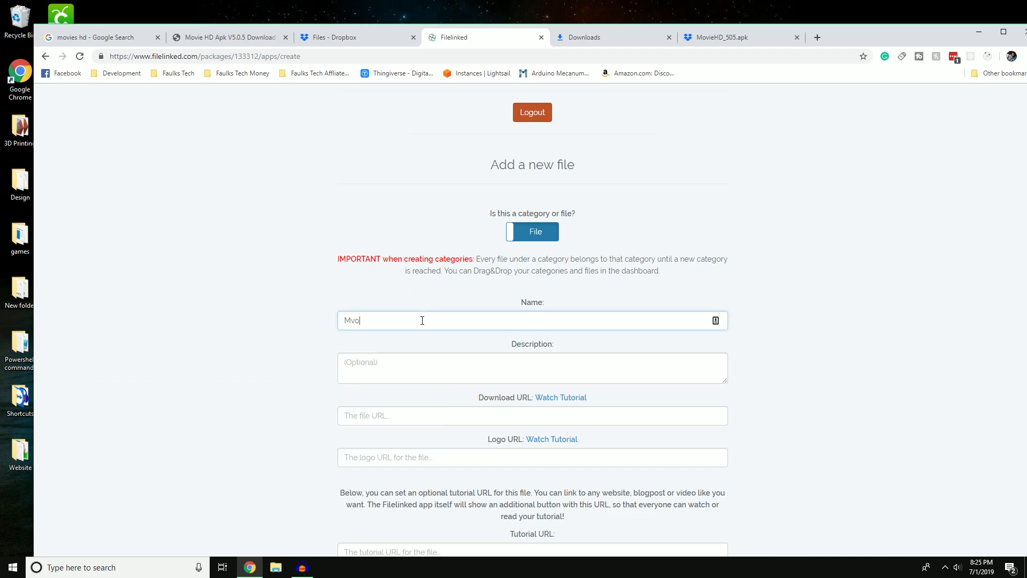
key("BackSpace")
type("ovies")
type(" HS")
key("BackSpace")
type("D")
left_click_drag(444, 326, 314, 324)
key("ctrl+c")
left_click(414, 369)
key("ctrl+v")
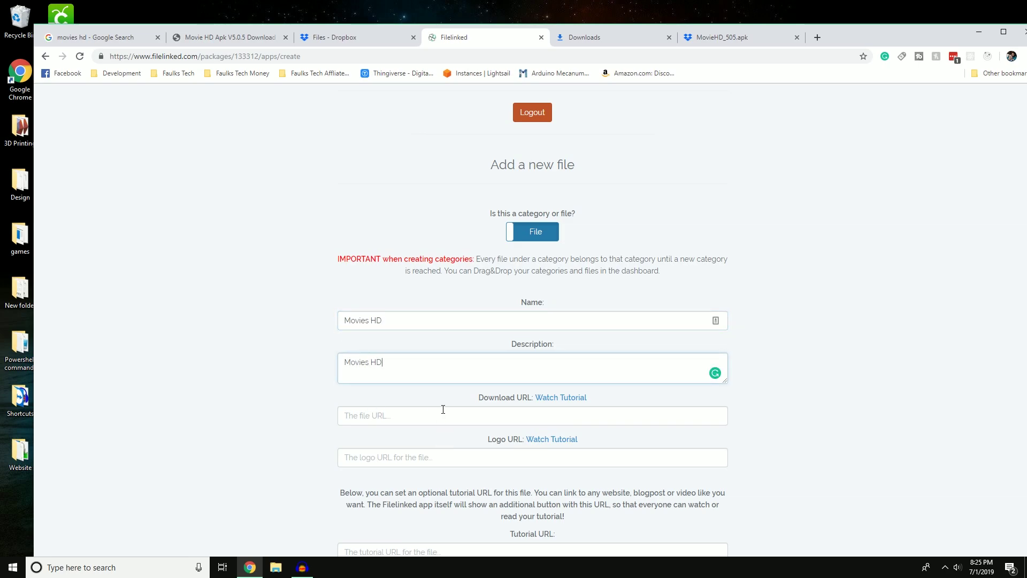
Copy the Dropbox MovieHD_505.apk link into the Download URL field.
left_click(432, 413)
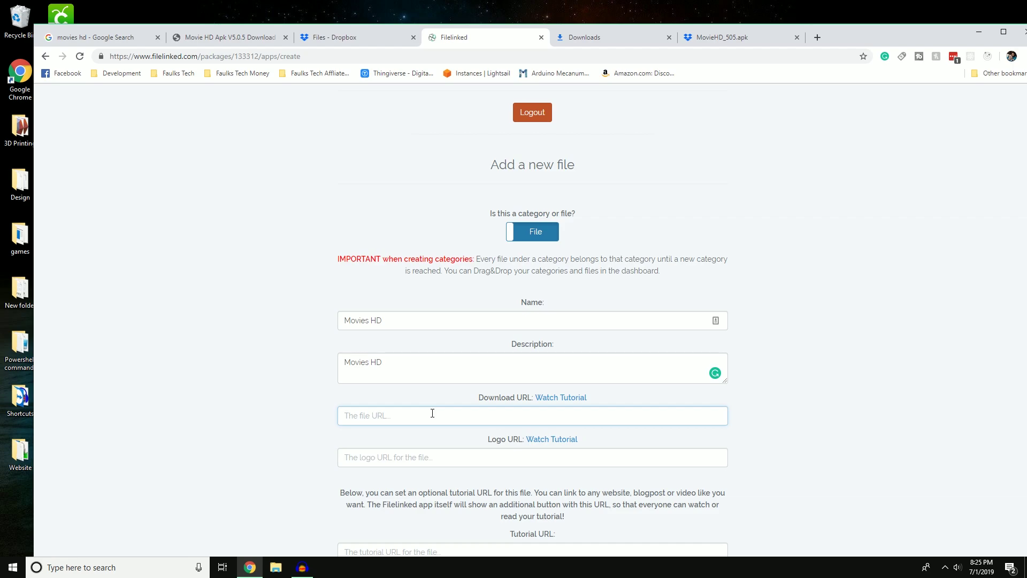
left_click(728, 38)
left_click(473, 53)
key("ctrl+c")
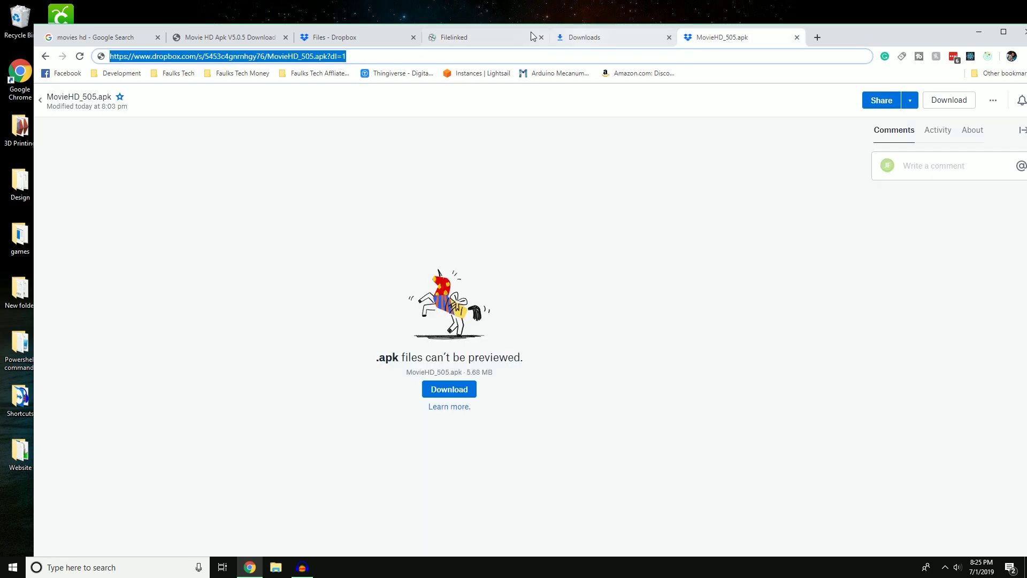
left_click(375, 37)
left_click(513, 39)
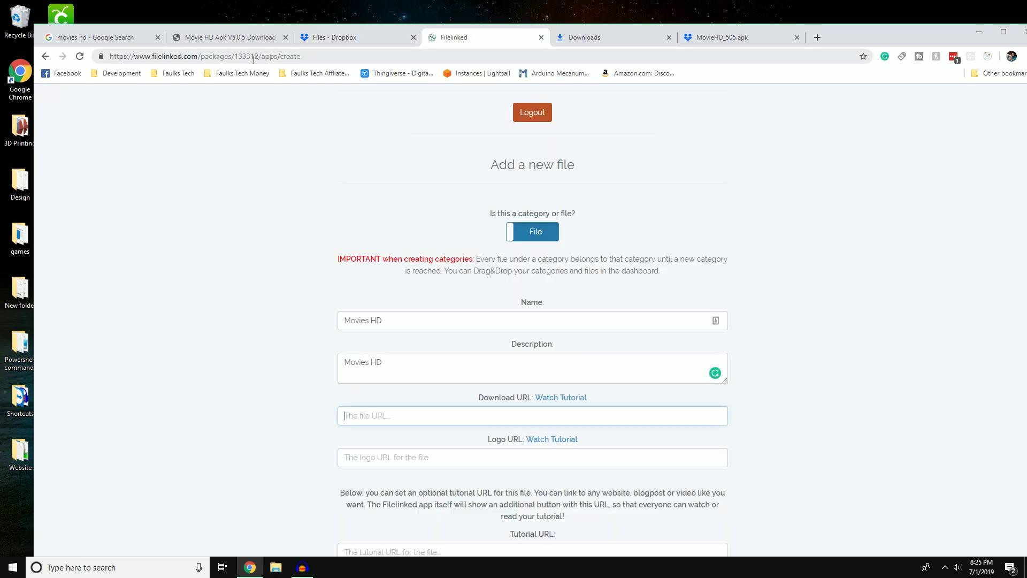
key("ctrl+v")
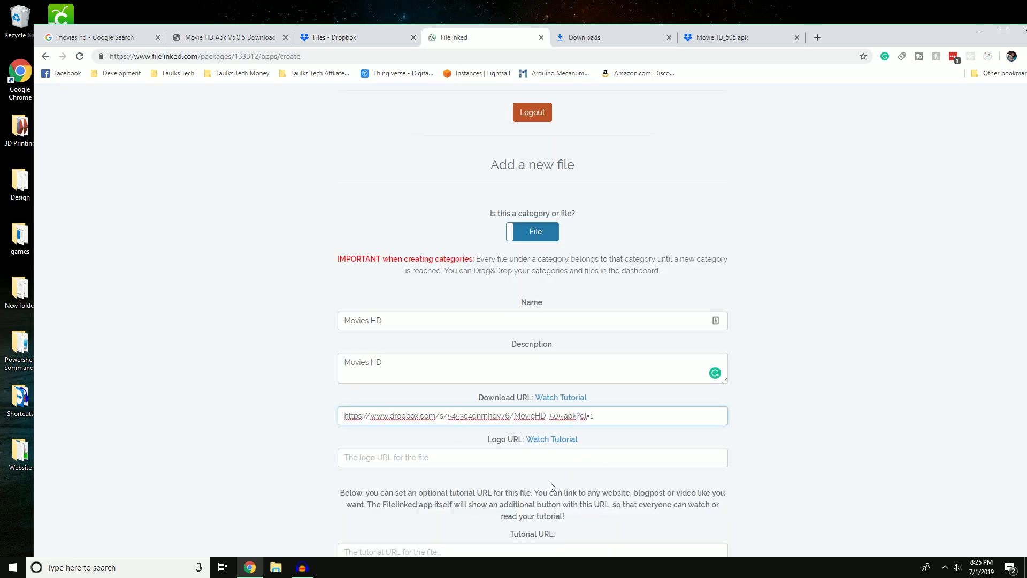
left_click(533, 462)
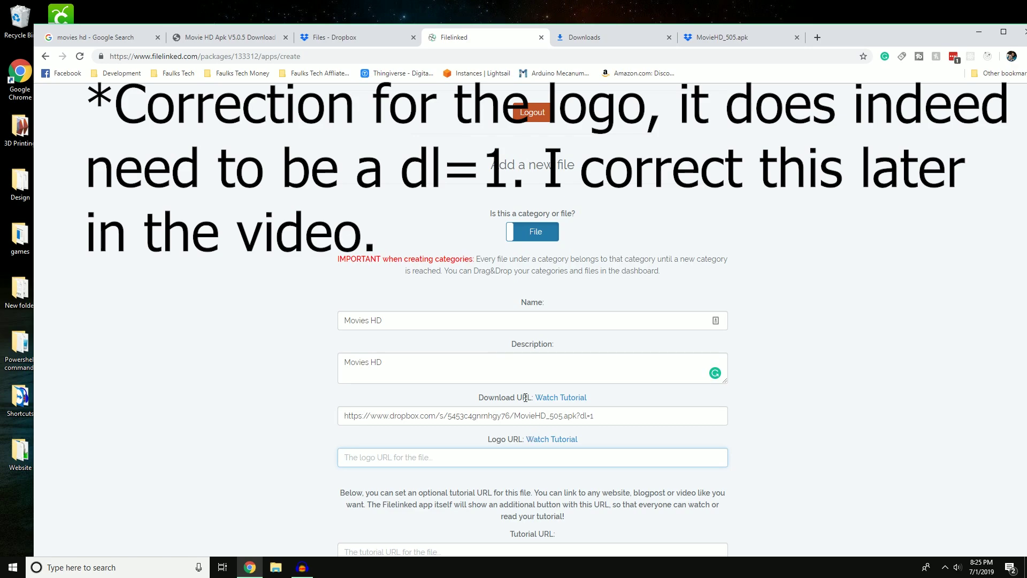
Close the APK share dialog, then create and copy a view link for movieshd.jpg.
left_click(356, 36)
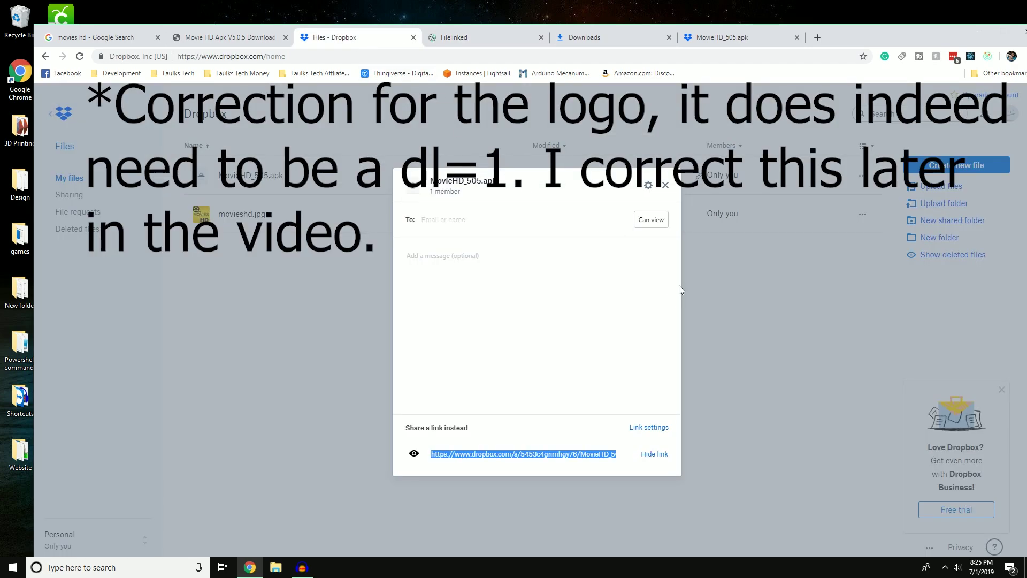
left_click(665, 185)
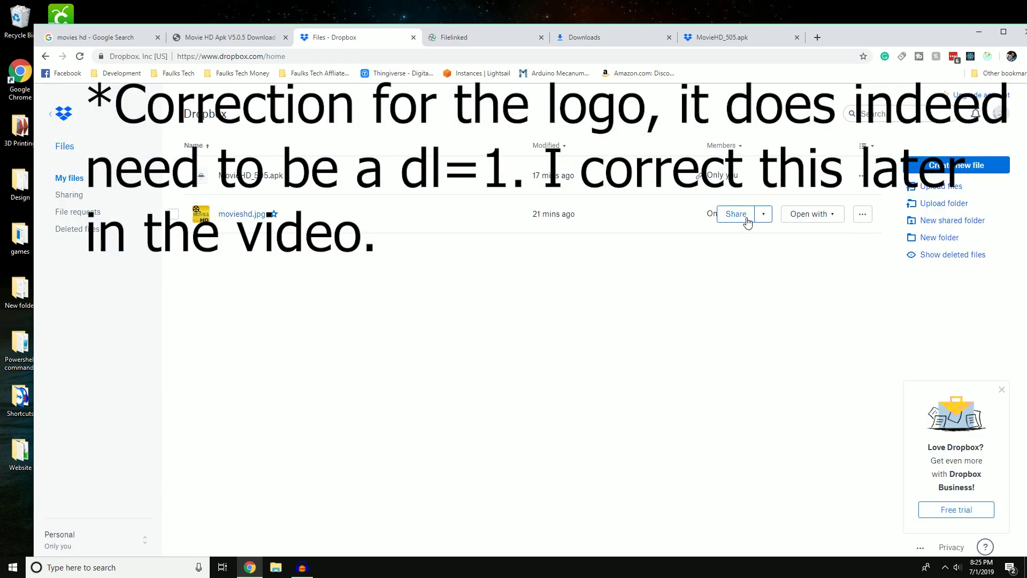
left_click(736, 214)
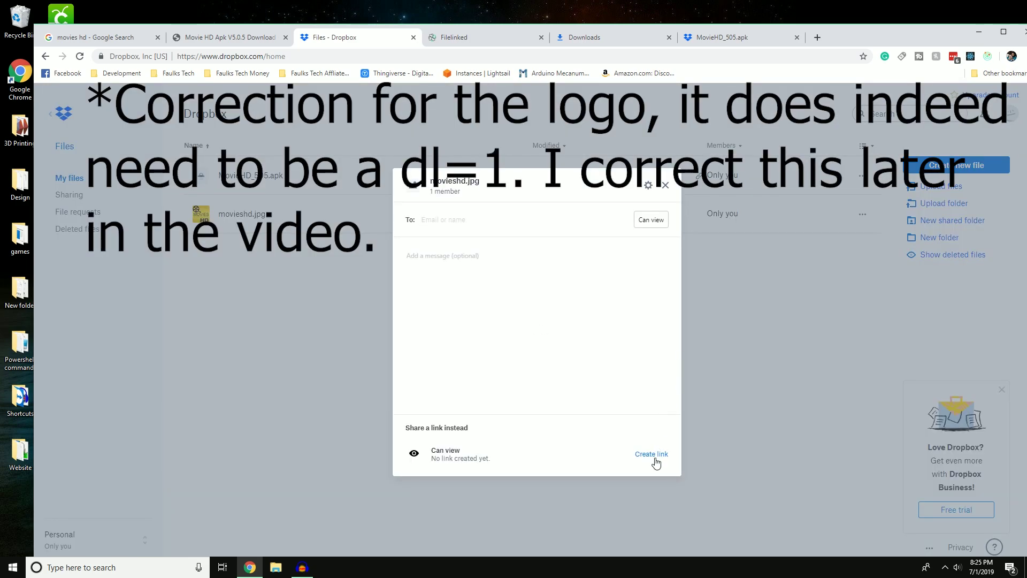
left_click(653, 454)
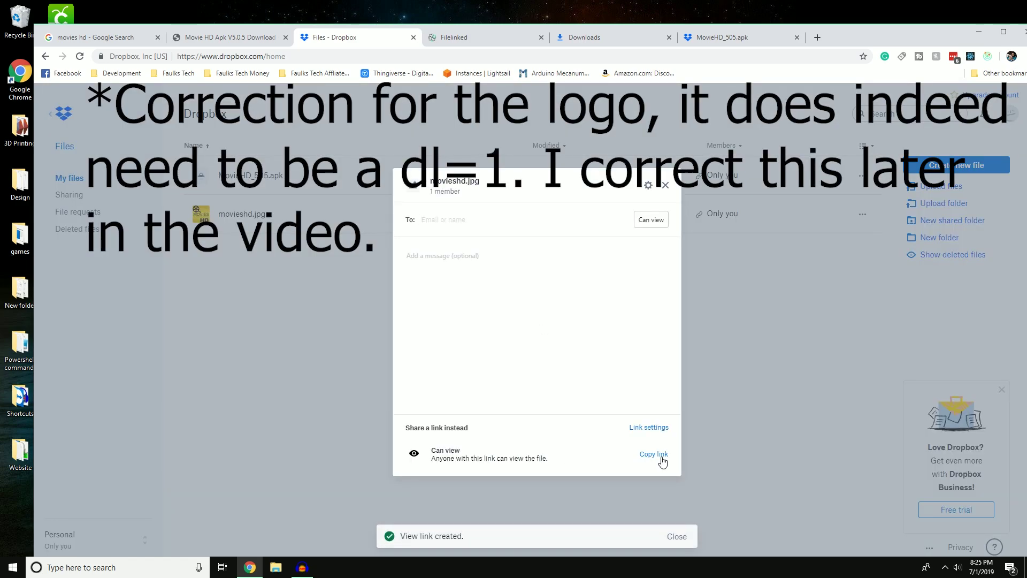
left_click(657, 454)
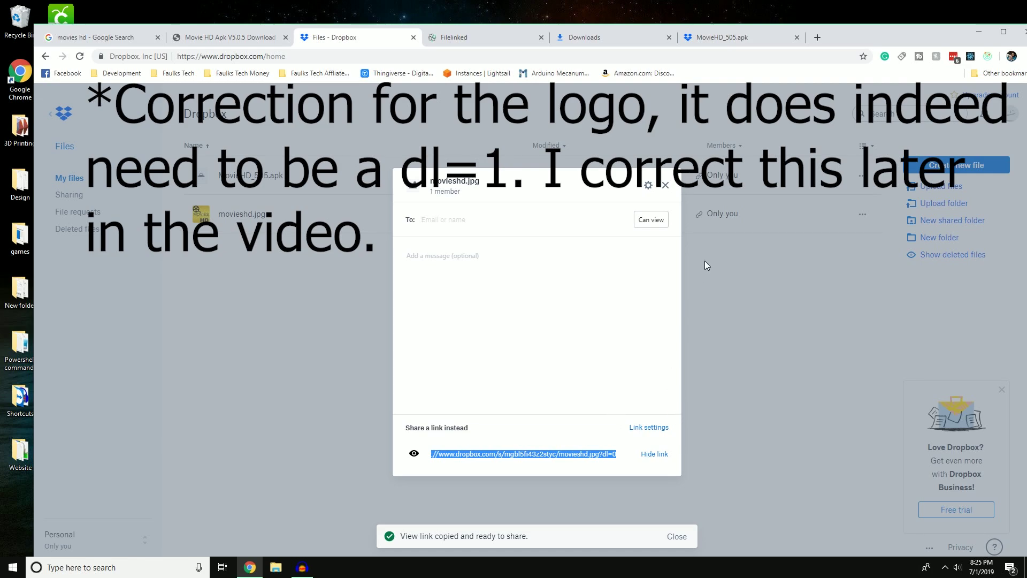
left_click(508, 39)
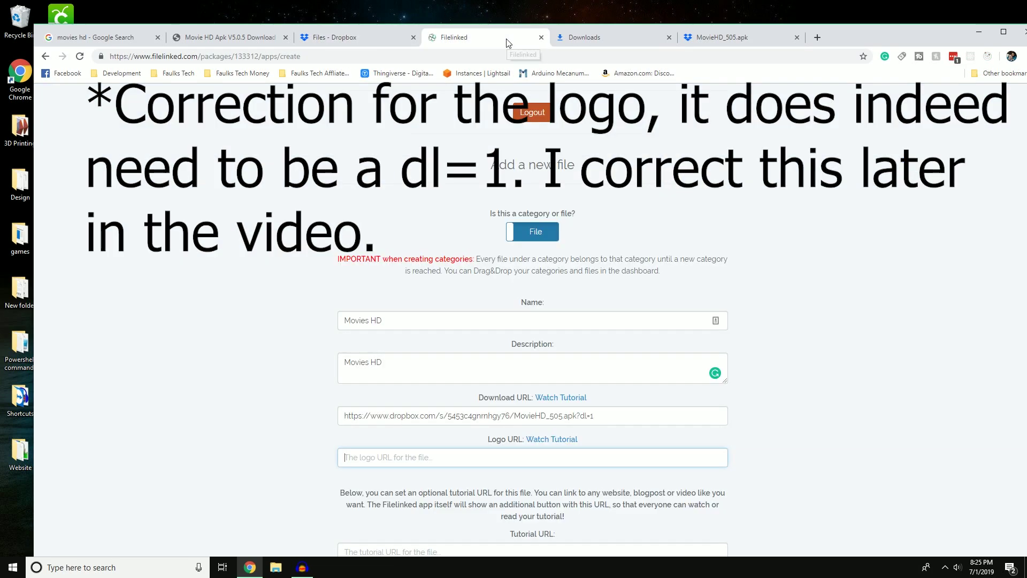
Paste the movieshd.jpg Dropbox link into Logo URL, leaving Tutorial URL blank.
left_click(419, 458)
key("ctrl+v")
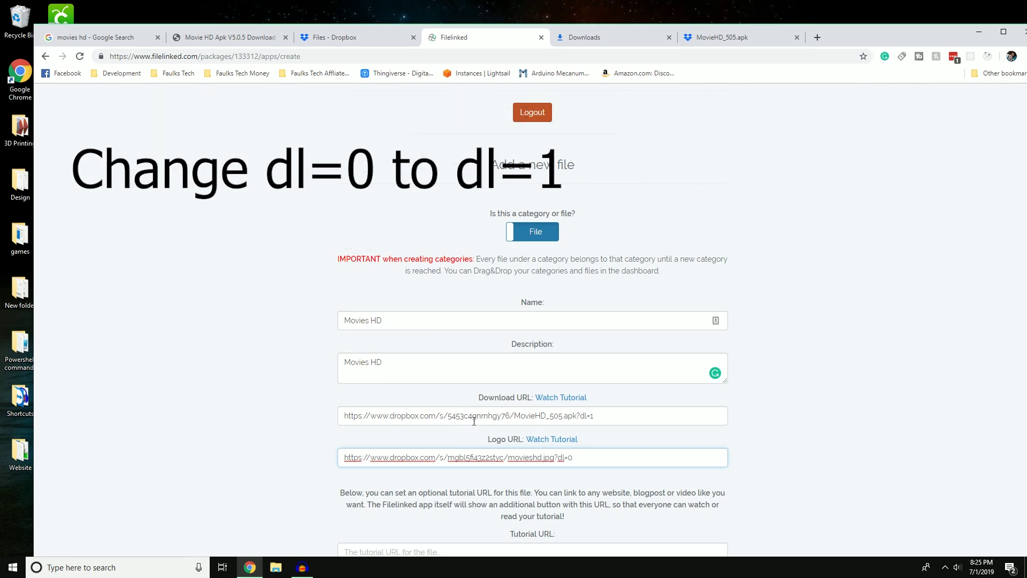
triple_click(563, 415)
scroll(595, 417, "down", 1)
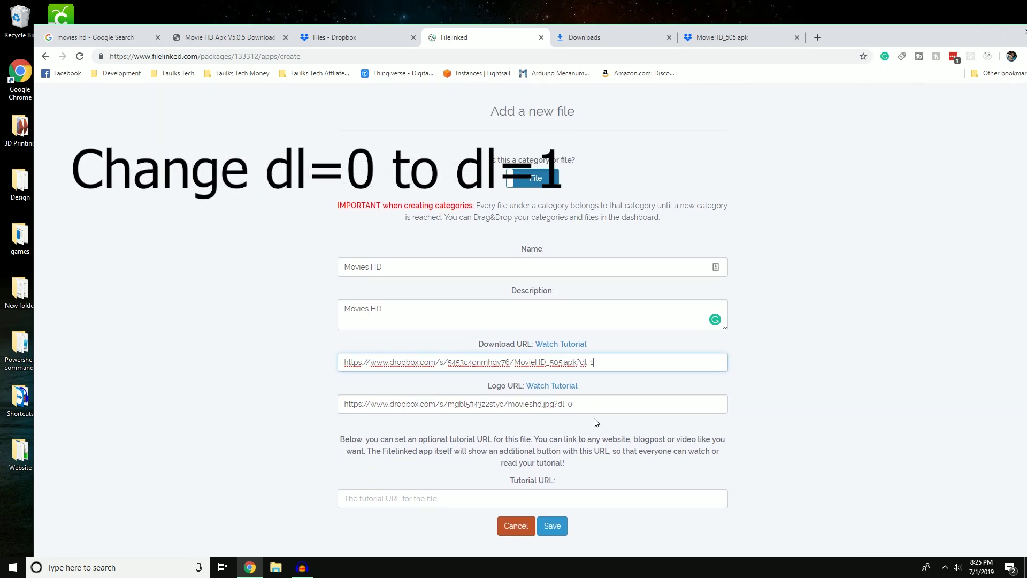
left_click(595, 403)
scroll(595, 405, "down", 1)
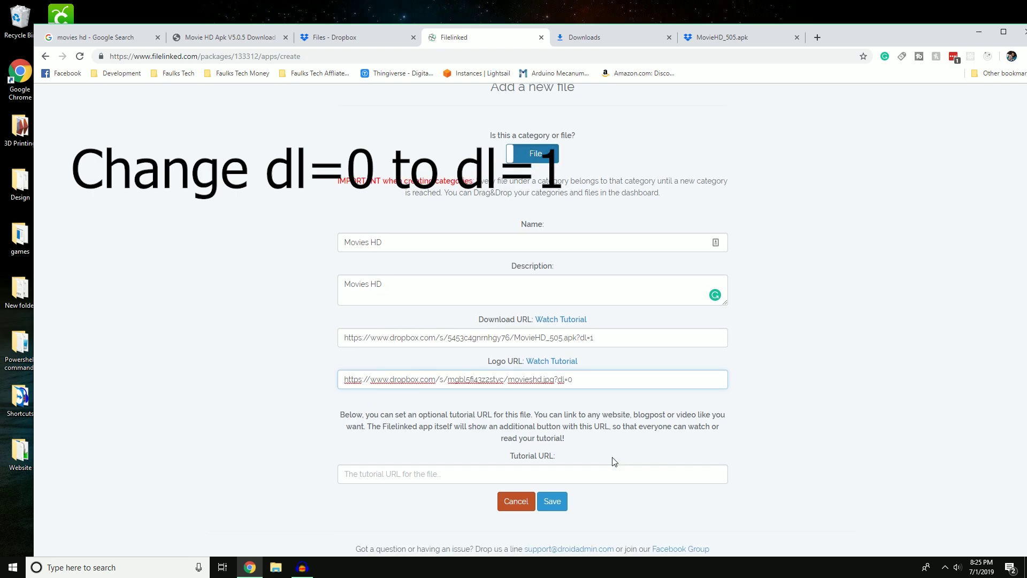
left_click(496, 481)
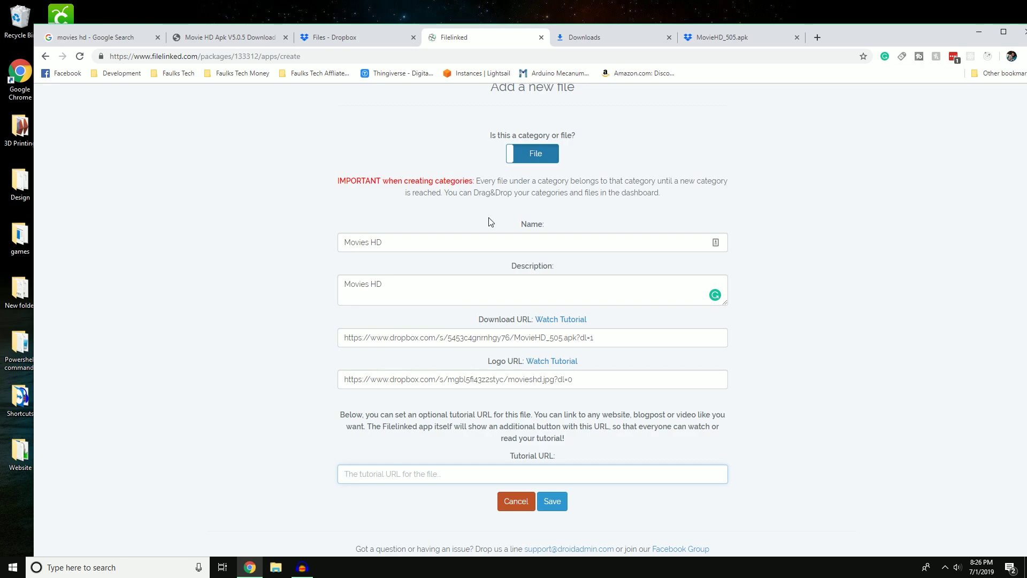
Save the Movies HD entry, then change its Logo URL ending from dl=0 to dl=1 and save.
left_click(554, 503)
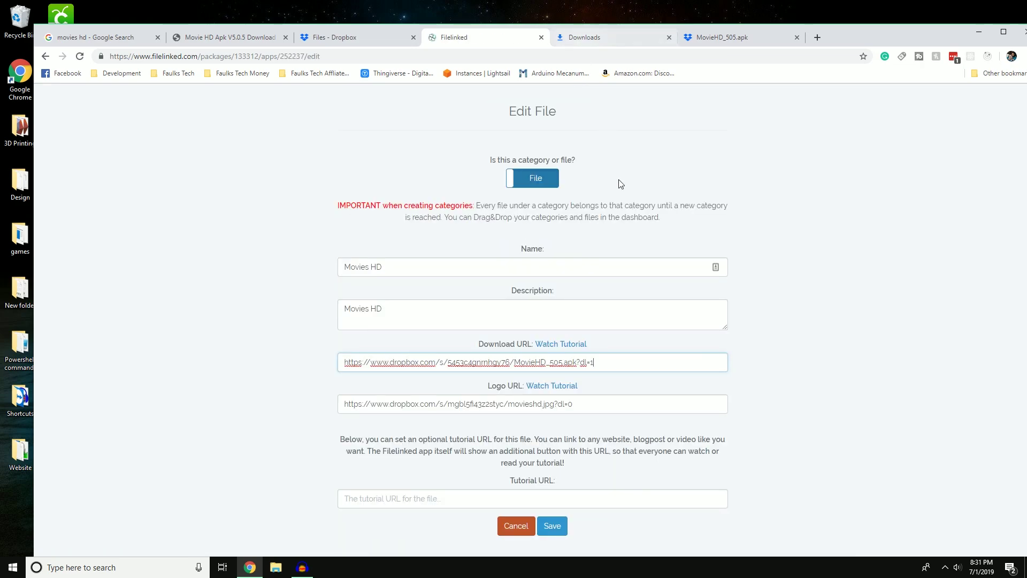
left_click_drag(621, 365, 345, 350)
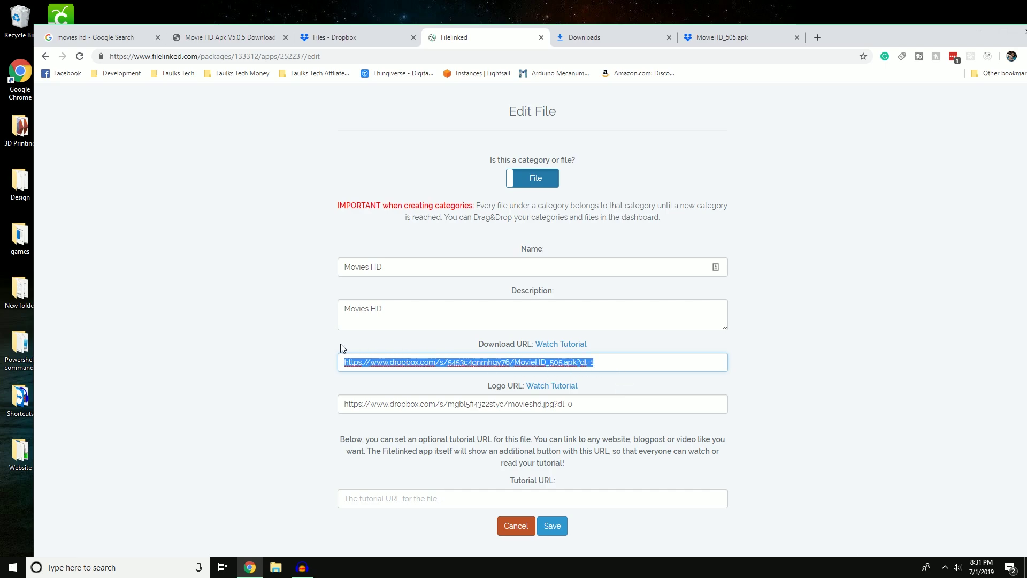
left_click(600, 362)
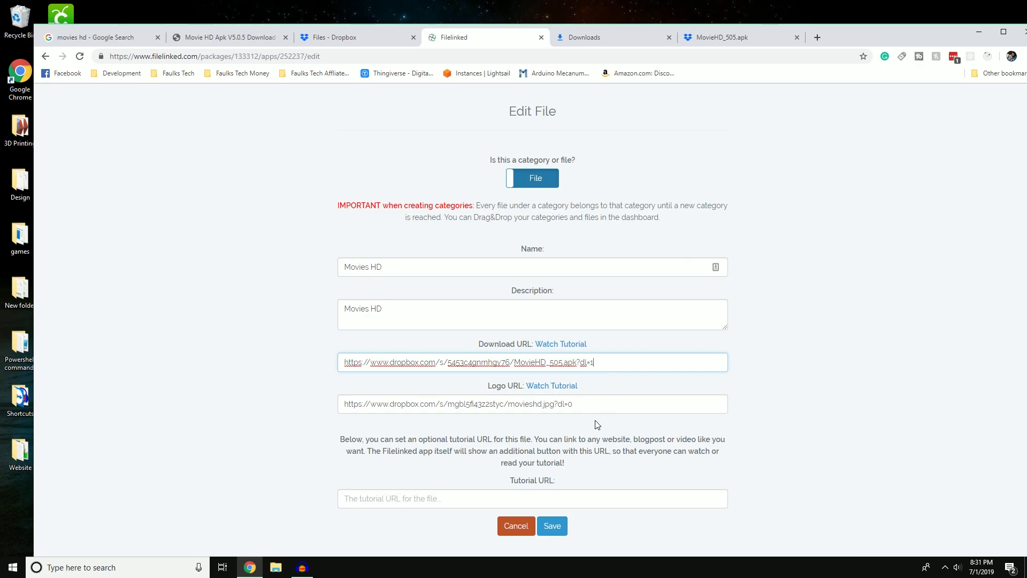
left_click(593, 401)
left_click_drag(593, 400, 341, 403)
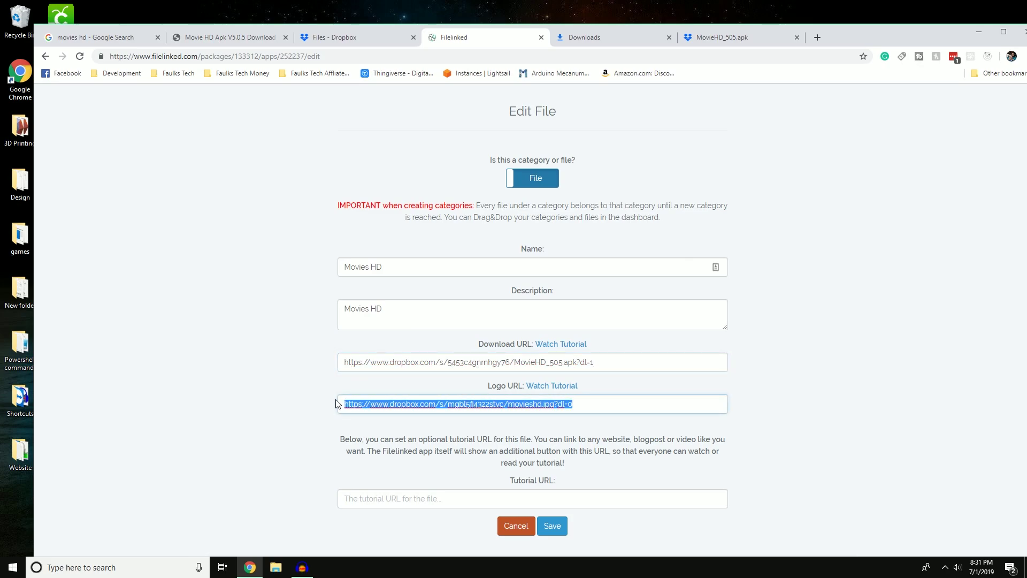
left_click(576, 404)
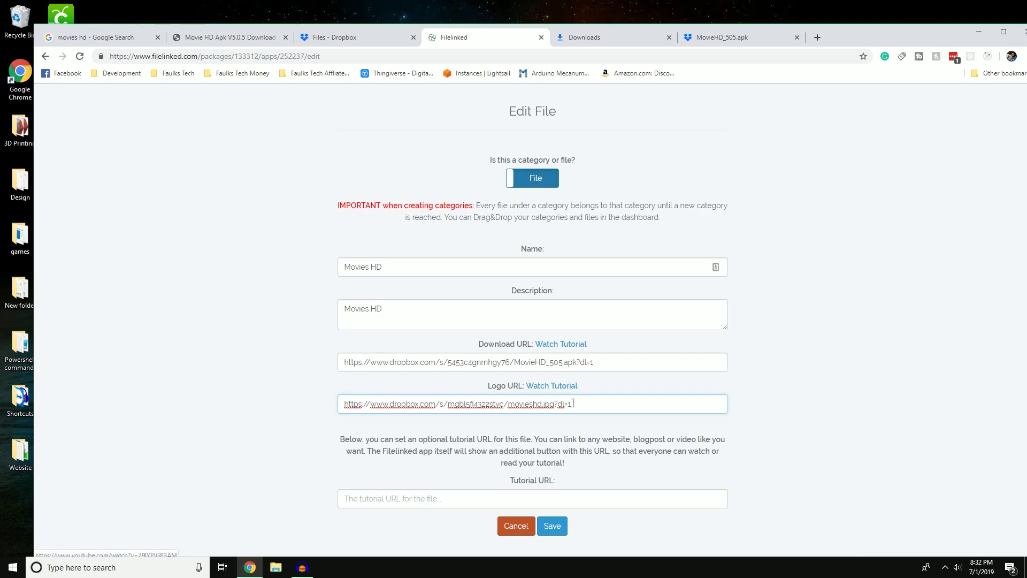
left_click_drag(573, 404, 555, 403)
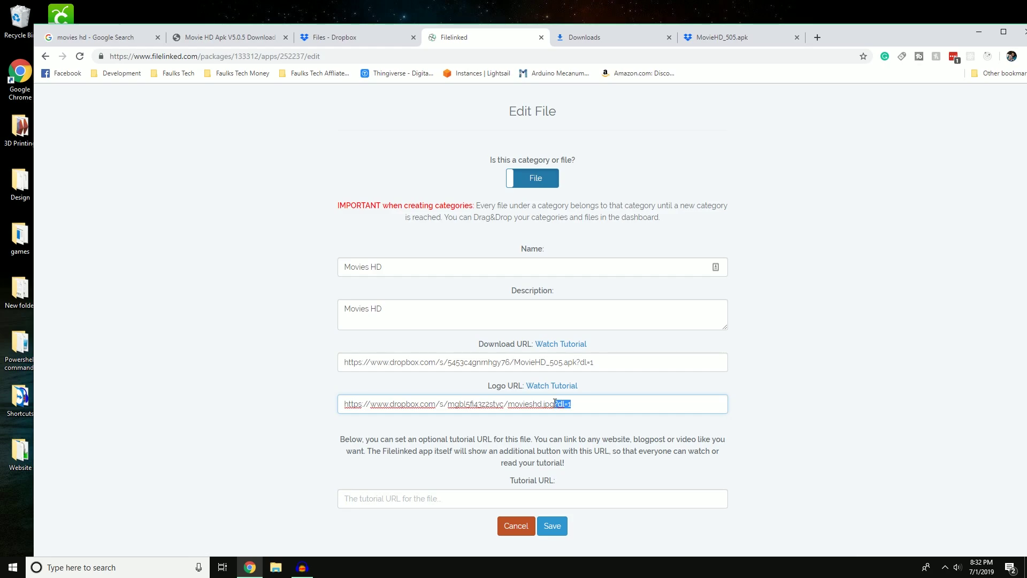
left_click_drag(559, 405, 336, 405)
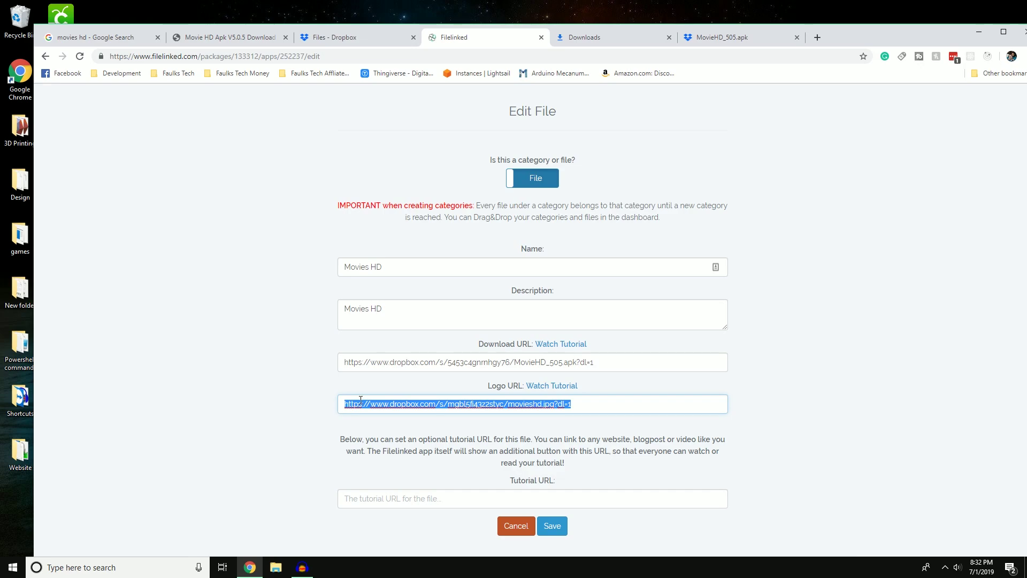
left_click(545, 520)
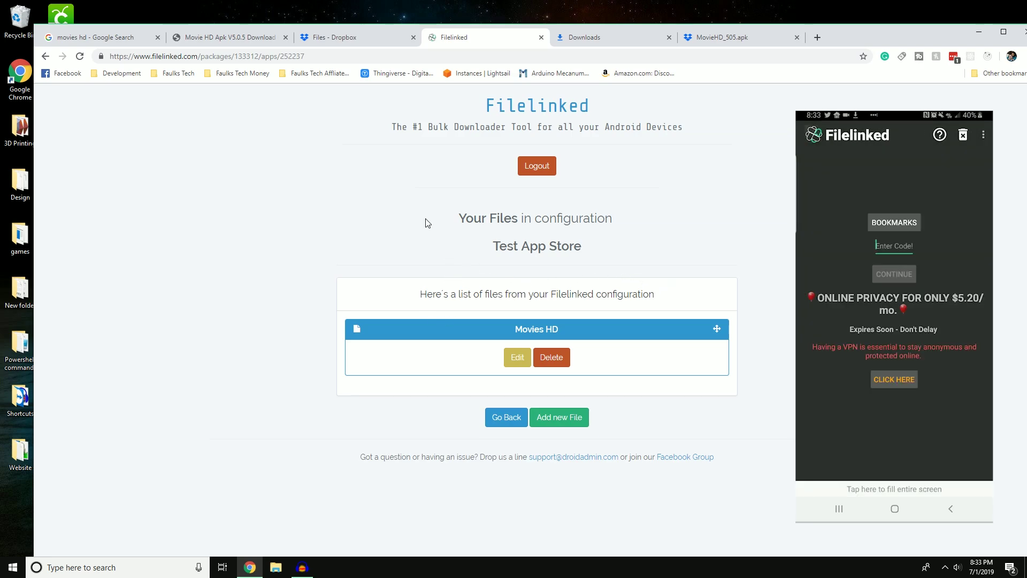
Go back from the Movies HD file list to the configurations dashboard.
left_click(506, 424)
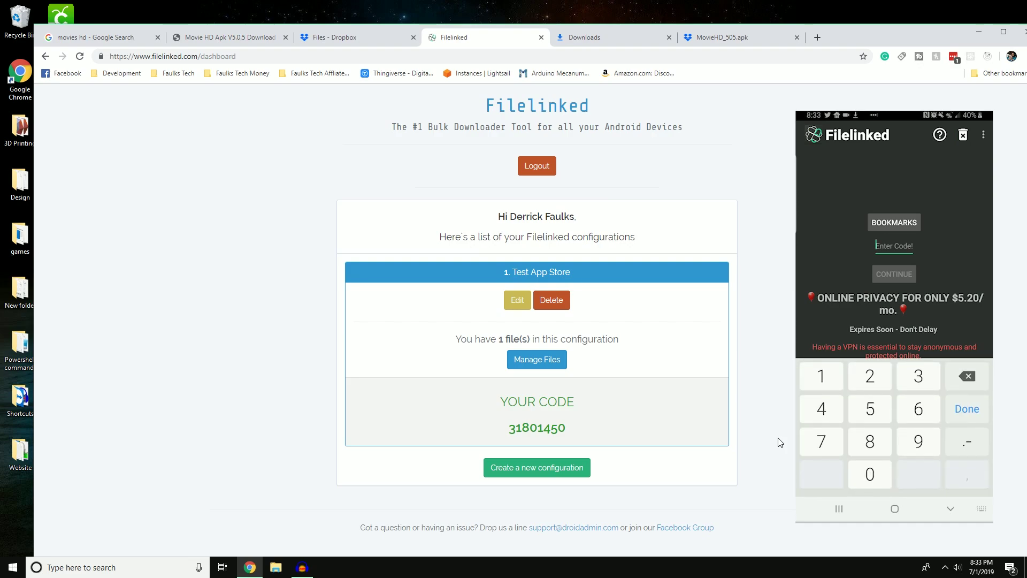
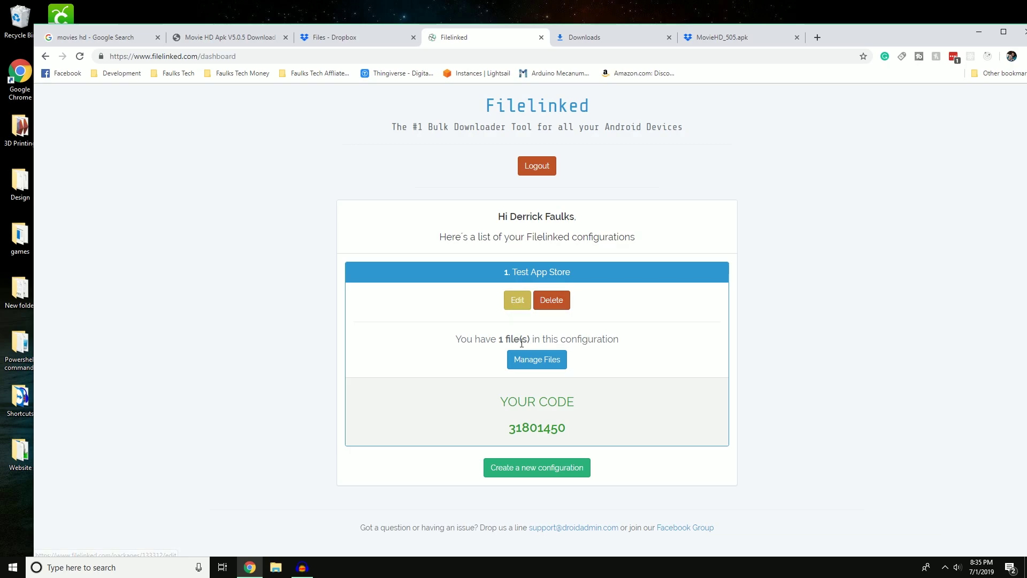
Open the Test App Store file list, then download the Mobdro app from mobdro.bz in a new tab.
left_click(535, 359)
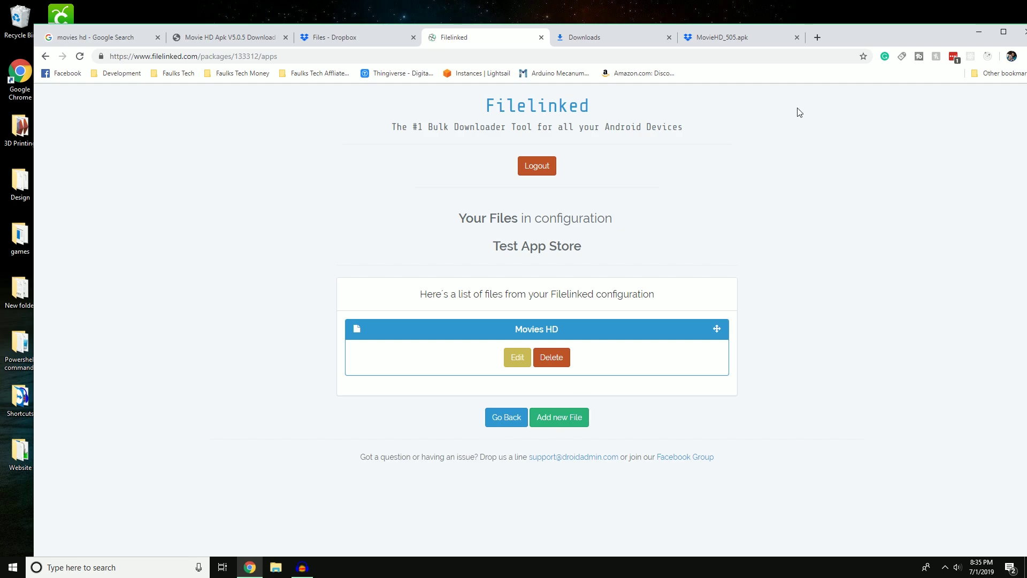
left_click(817, 37)
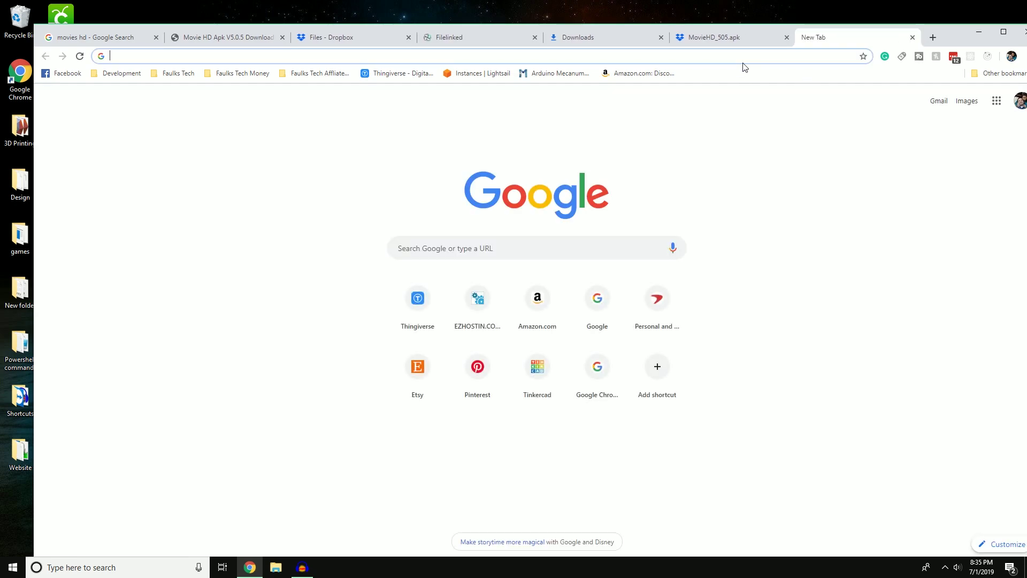
type("mobdro")
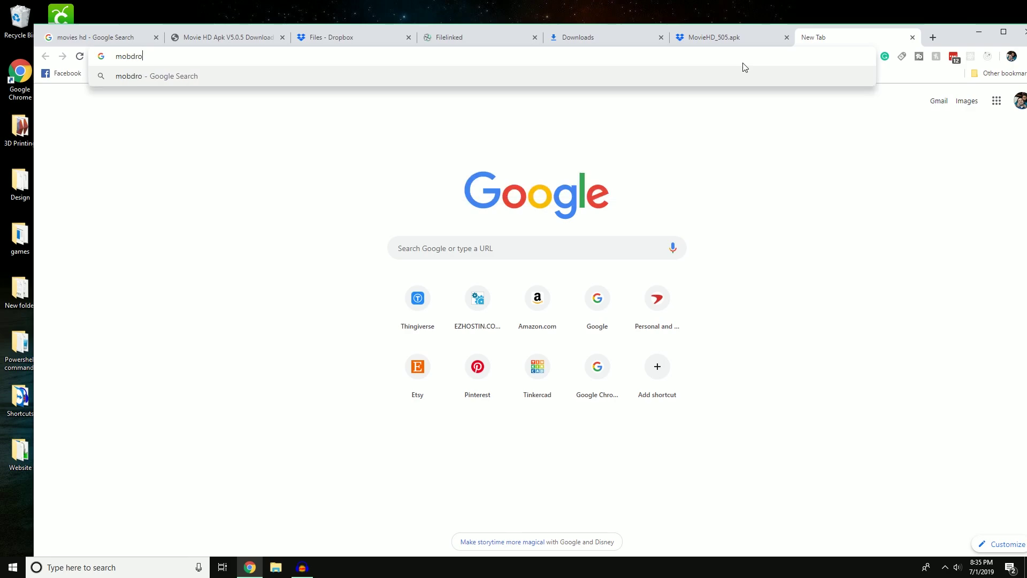
key("Return")
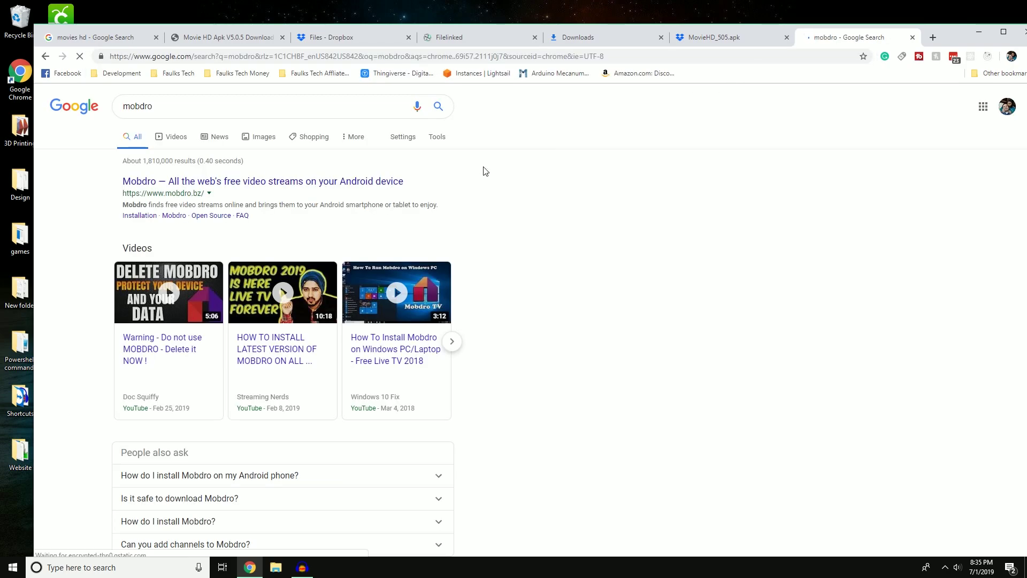
left_click(235, 182)
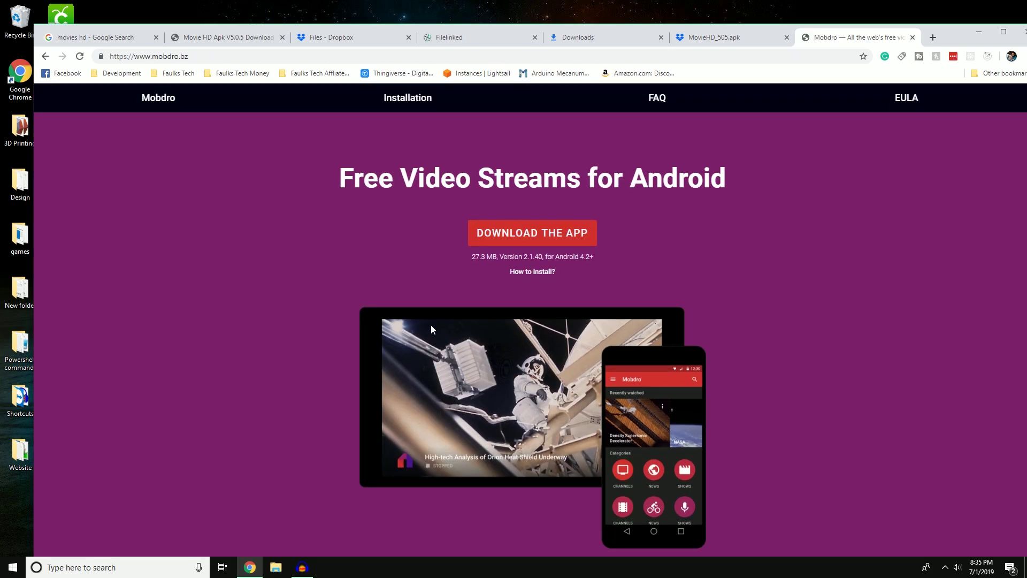
left_click(528, 232)
left_click(319, 39)
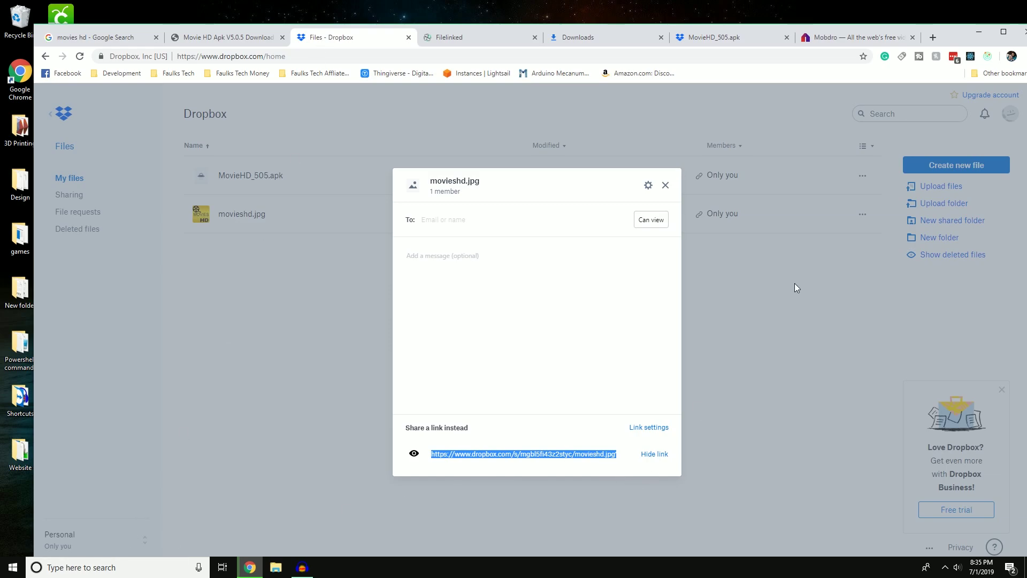
Close the movieshd.jpg share dialog and enter mobdro in a new Google tab.
left_click(794, 284)
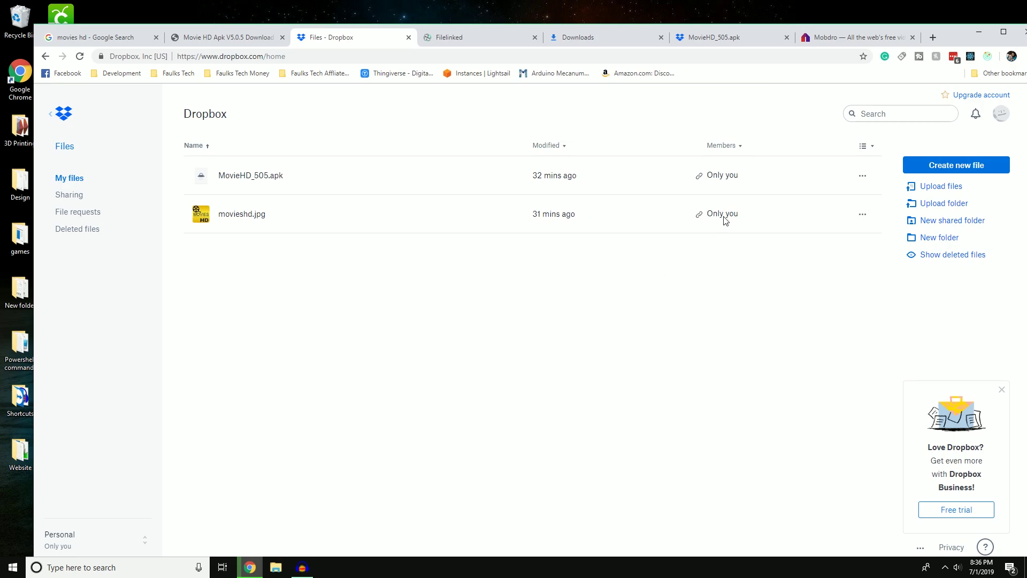
left_click(936, 36)
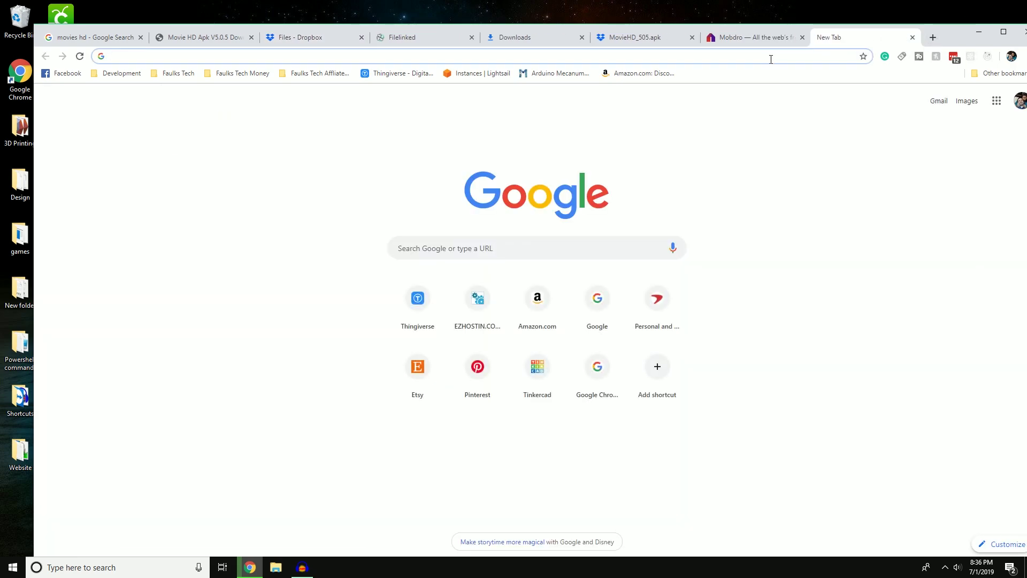
type("mob")
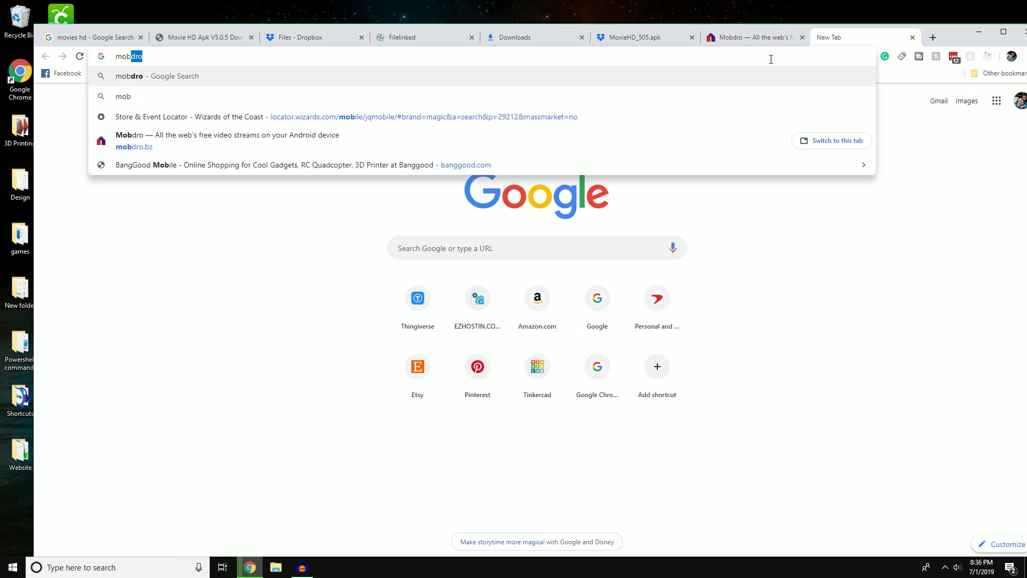
type("dro")
Save the second Mobdro logo from Google image results as download.png.
key("Return")
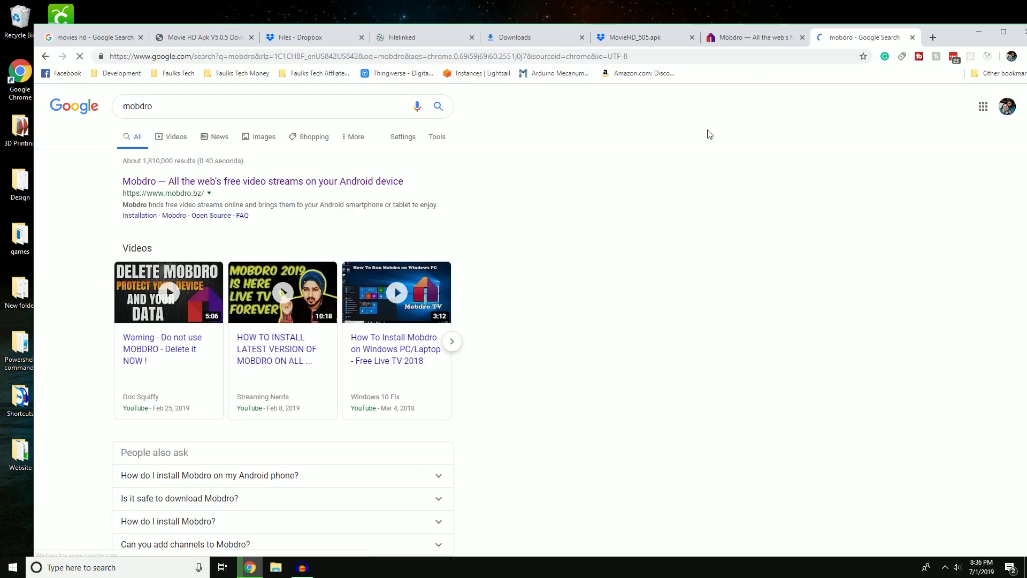
left_click(266, 135)
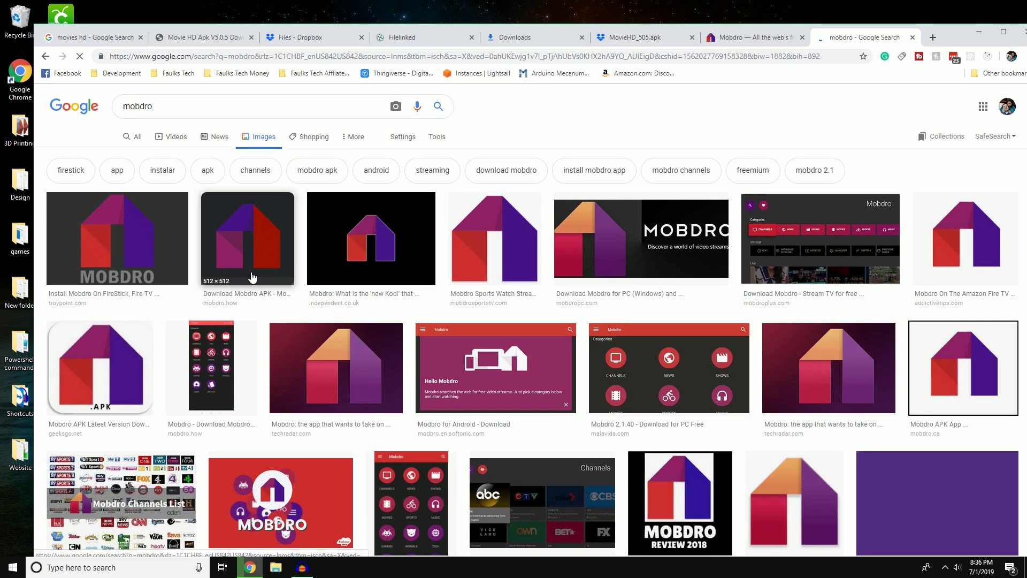
right_click(248, 240)
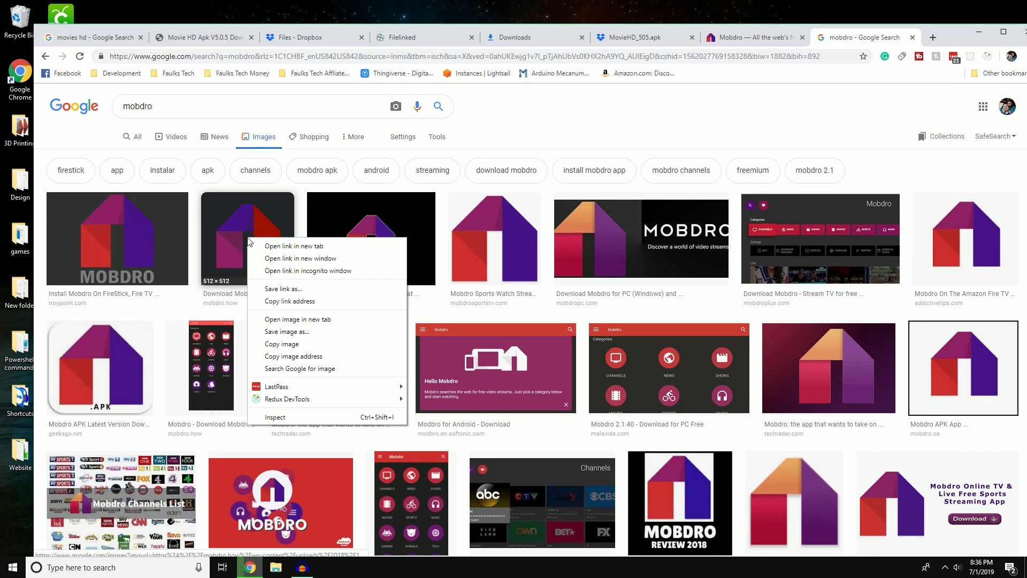
left_click(281, 333)
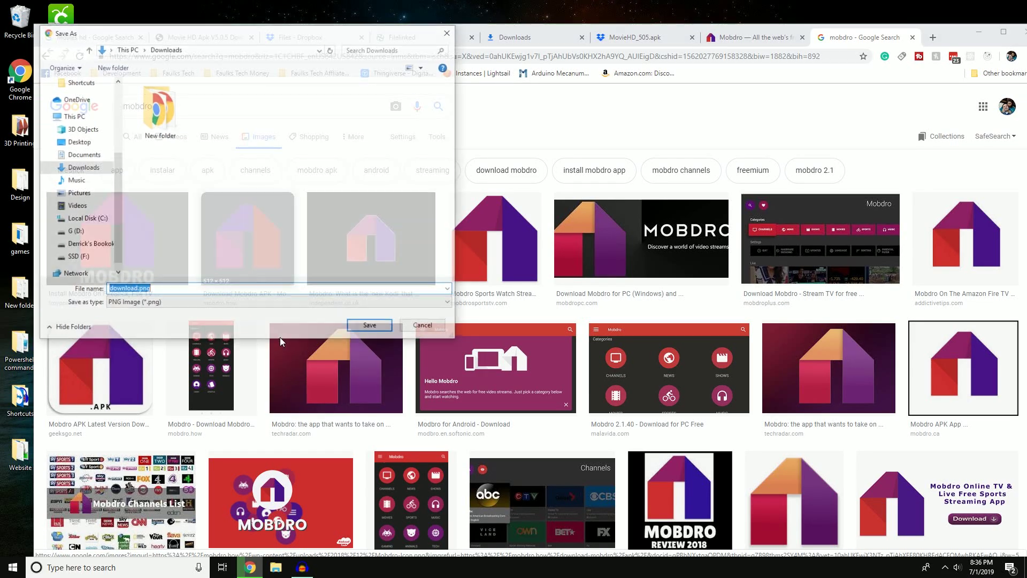
left_click(369, 325)
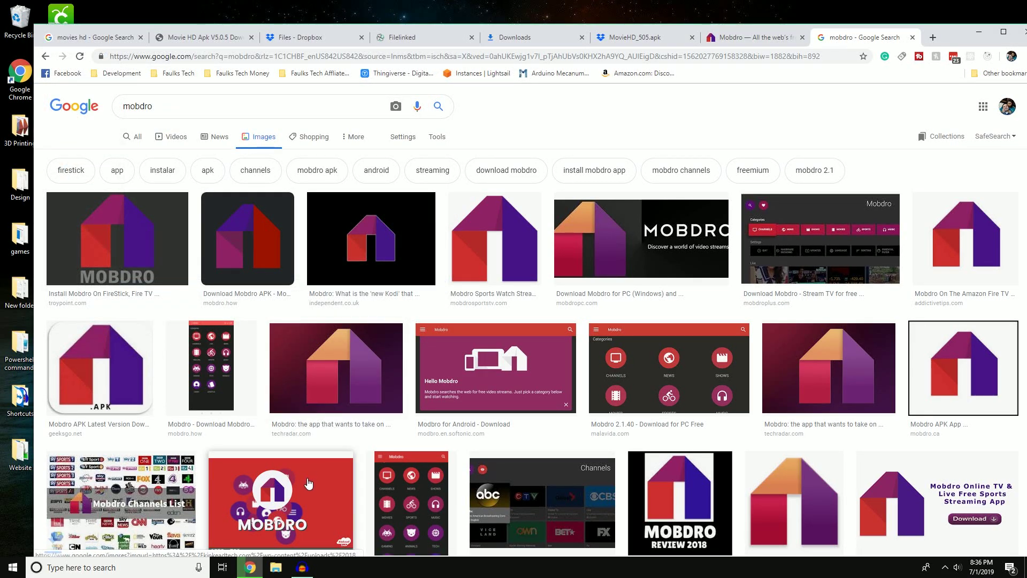
left_click(298, 35)
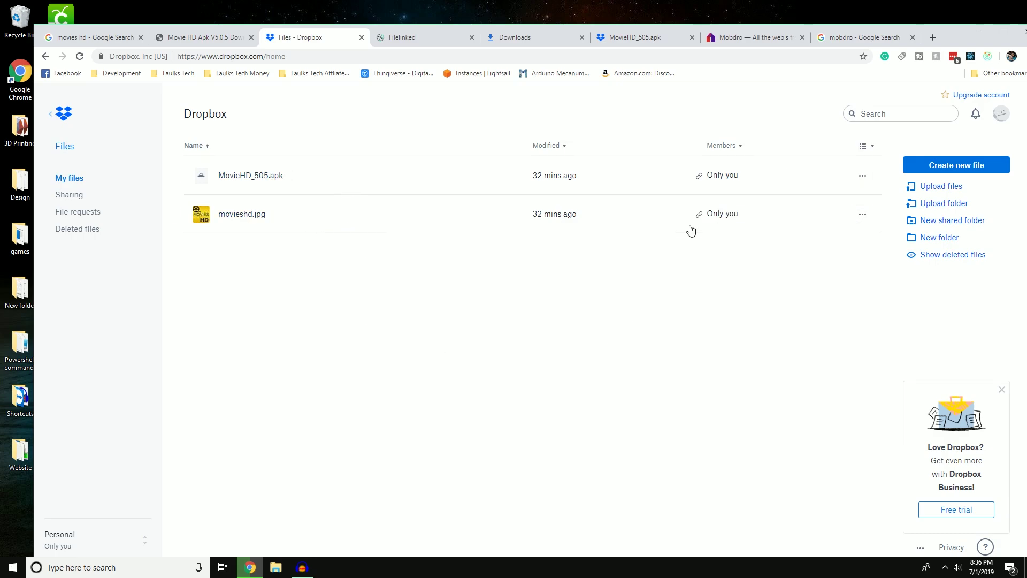
Copy a Dropbox view link to MovieHD_505.apk and return to the Filelinked file list.
left_click(807, 176)
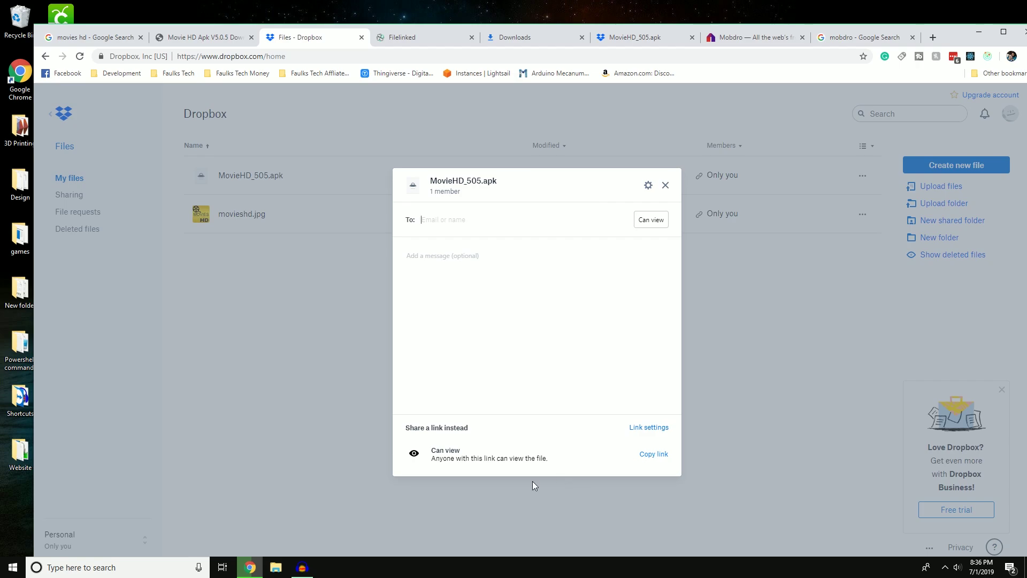
left_click(660, 454)
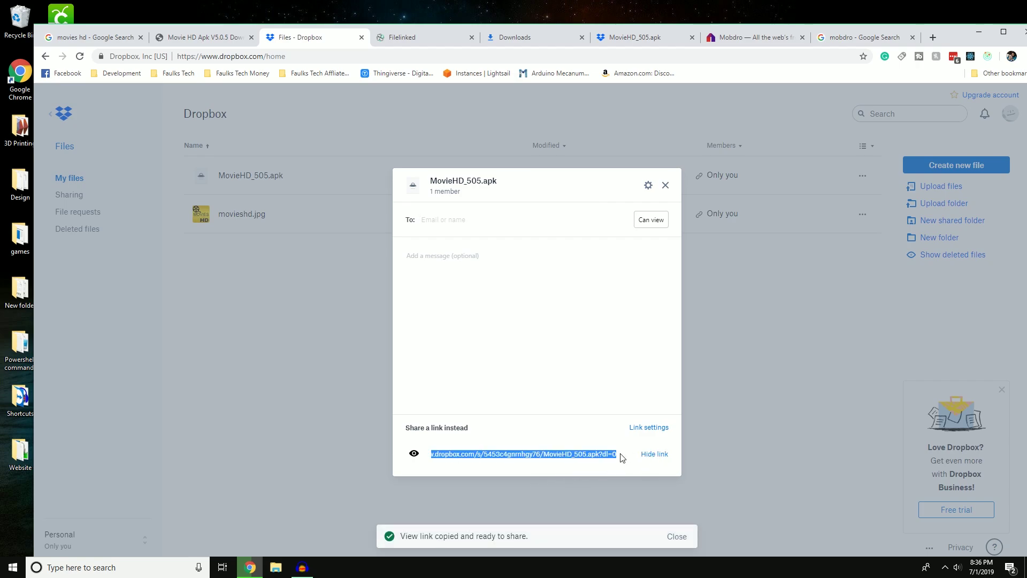
left_click(631, 454)
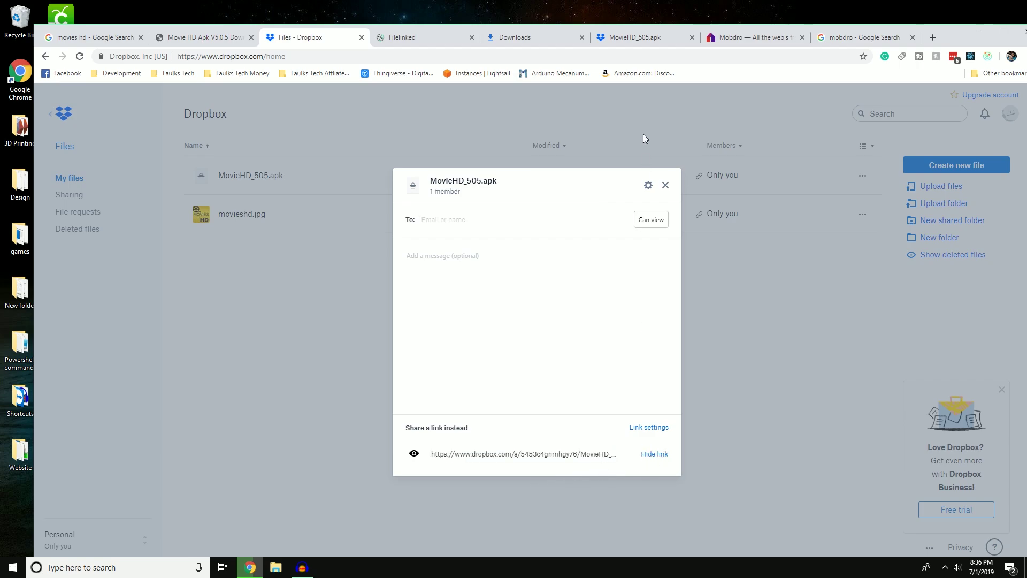
left_click(428, 35)
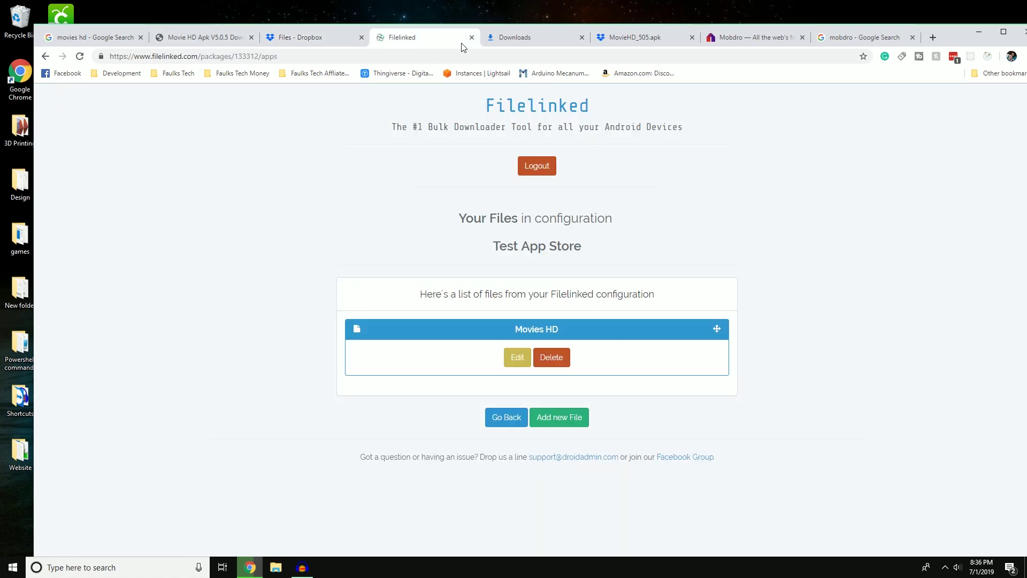
Start a new file entry and paste the MovieHD_505.apk Dropbox link as its Download URL.
left_click(553, 419)
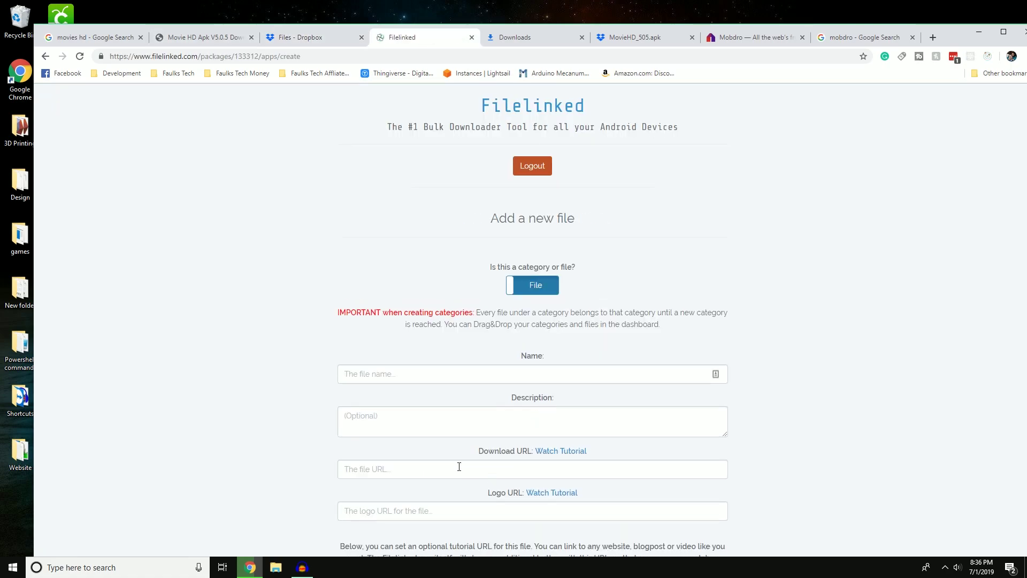
left_click(459, 467)
key("ctrl+v")
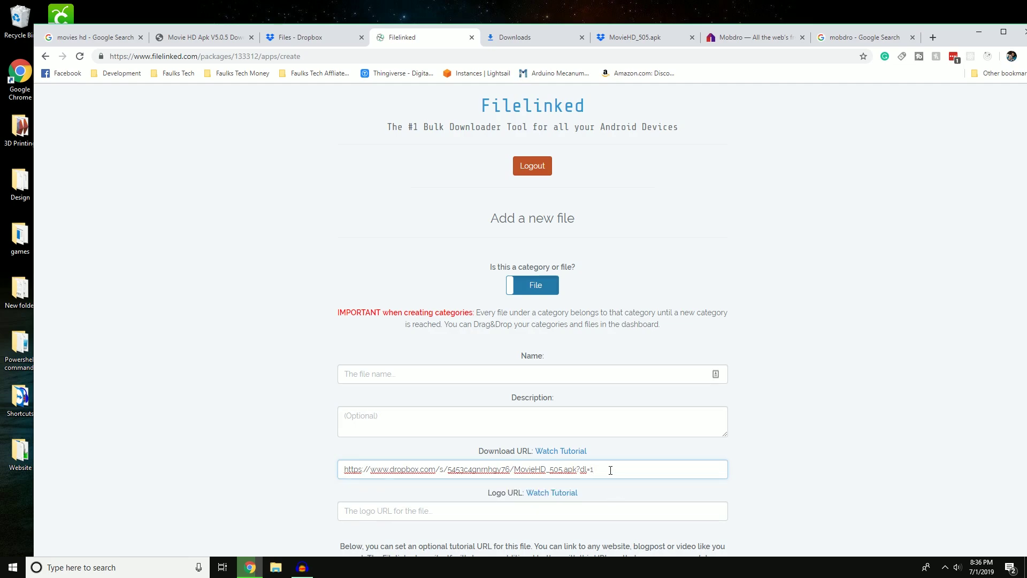
Glance at the Mobdro site, then go back to the Dropbox files page.
left_click(741, 37)
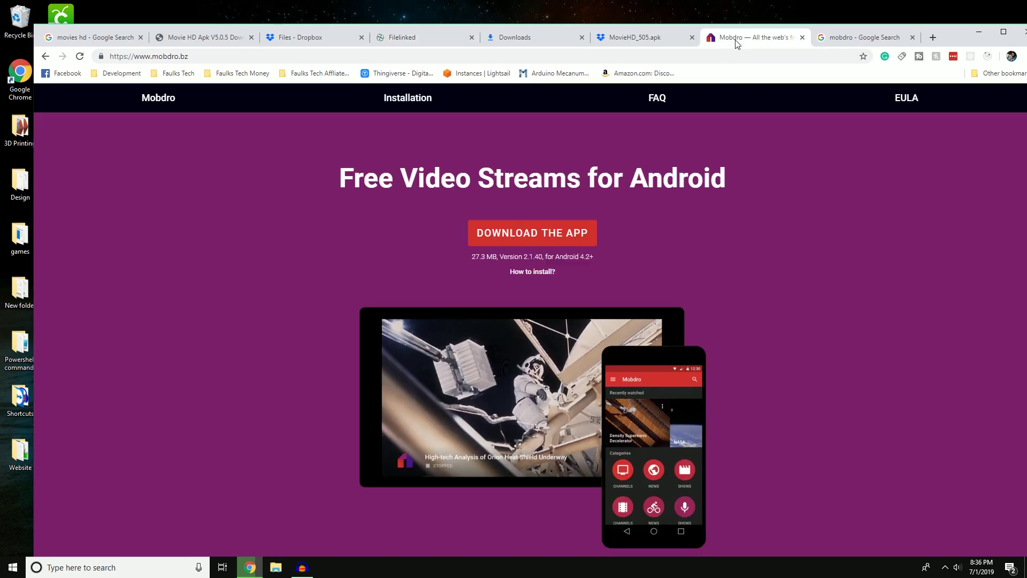
left_click(644, 39)
left_click(449, 38)
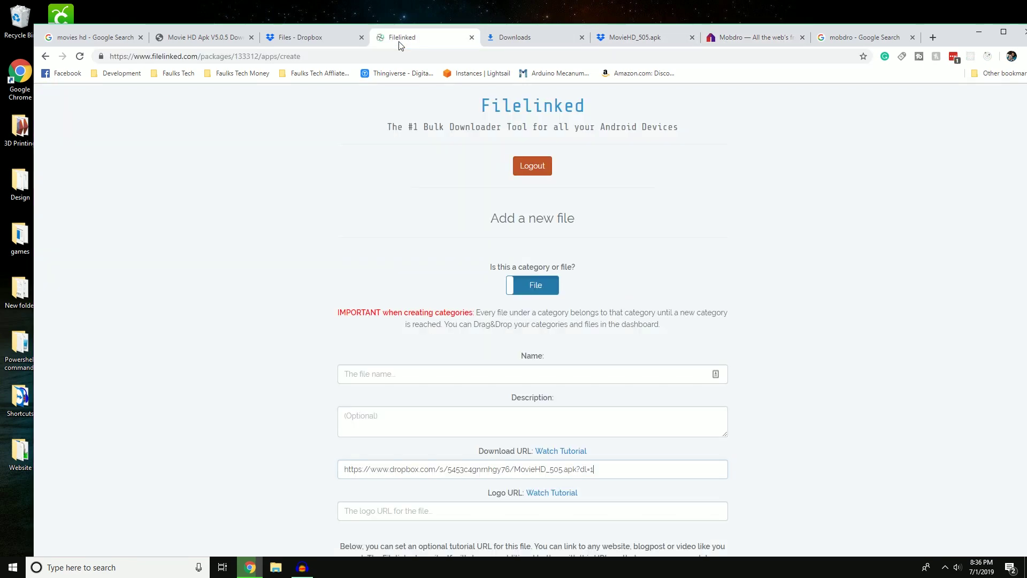
key("ctrl+shift+Tab")
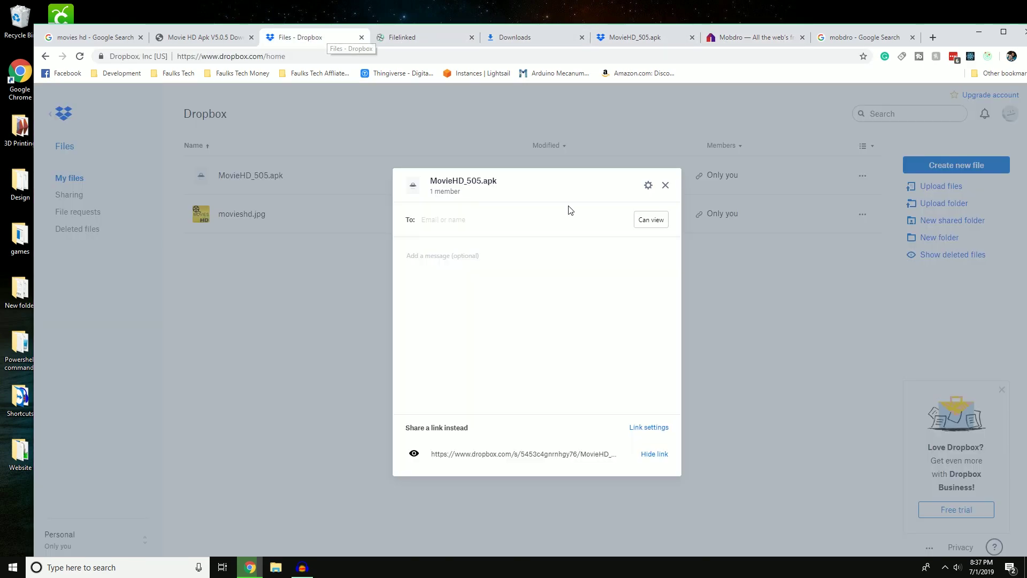
Copy a Dropbox view link for movieshd.jpg and target Filelinked's Logo URL field.
left_click(664, 183)
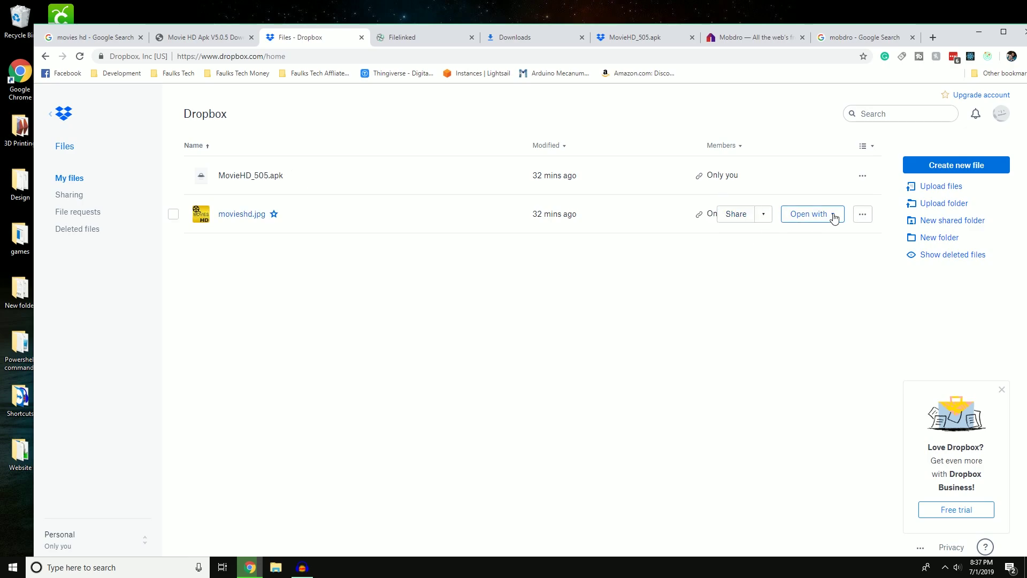
left_click(734, 218)
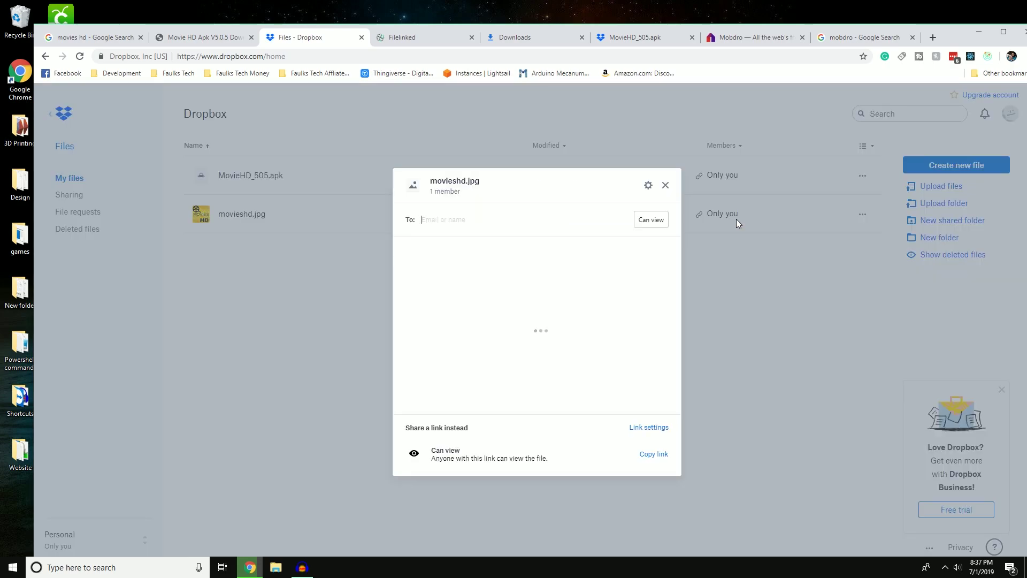
left_click(654, 456)
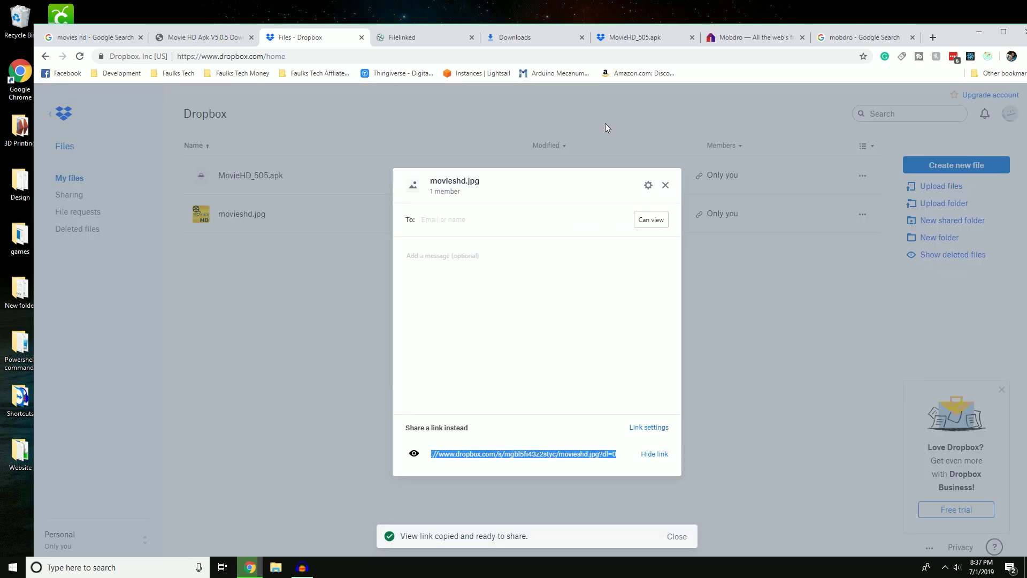
left_click(463, 41)
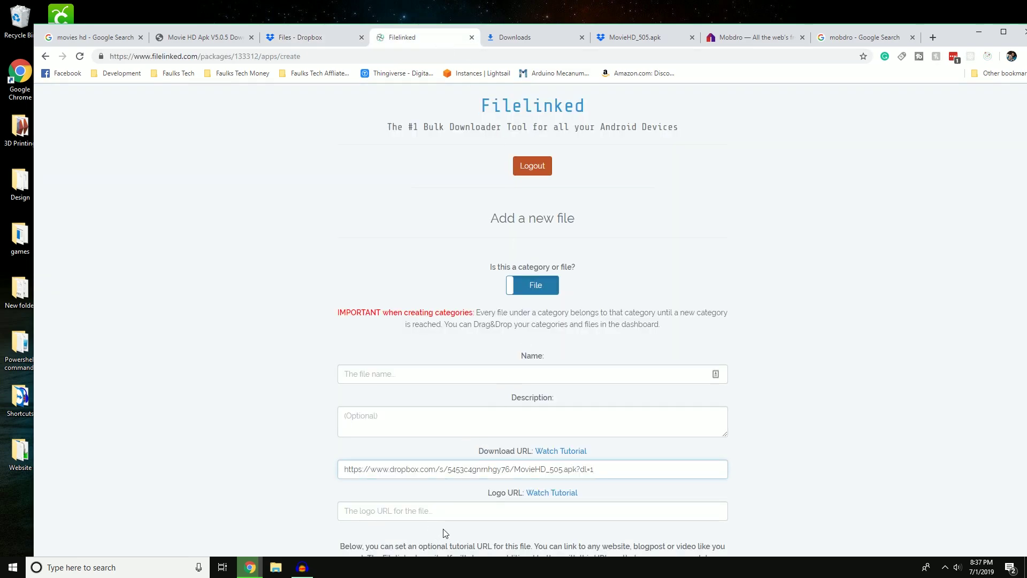
left_click(457, 513)
Paste the movieshd.jpg link as Logo URL, leave the form unsaved, and return to mobdro images.
key("ctrl+v")
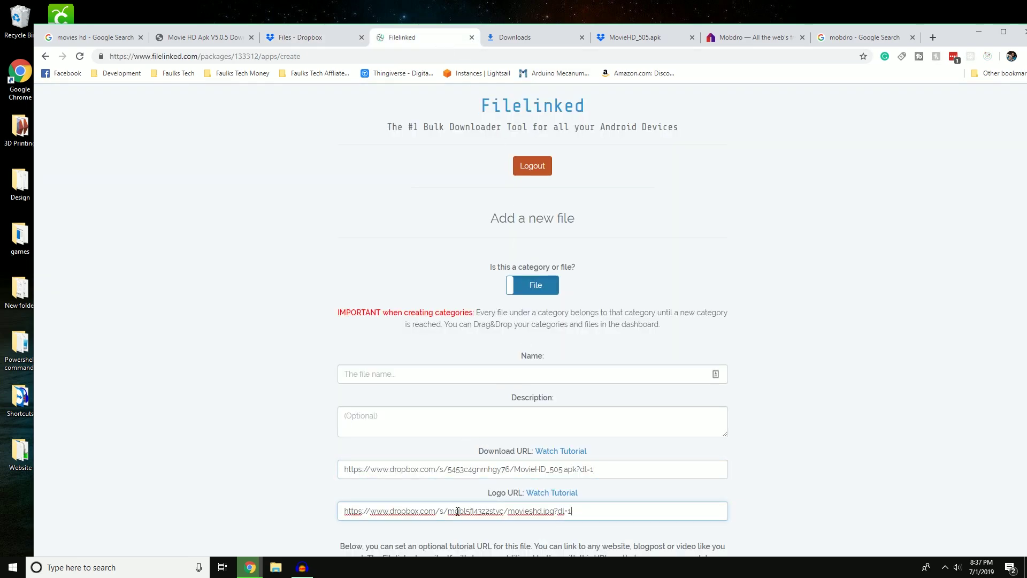
left_click(546, 379)
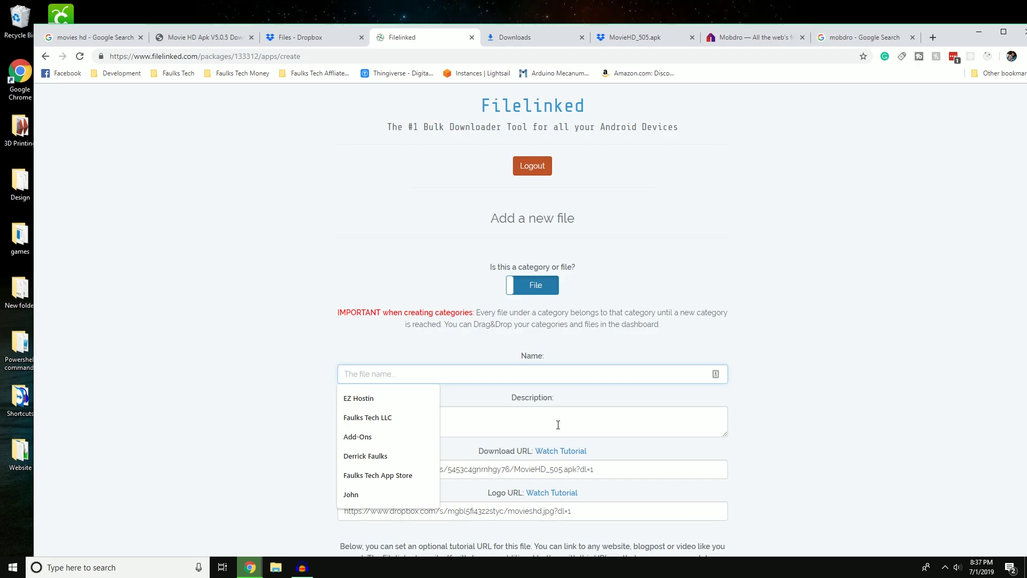
key("alt+Left")
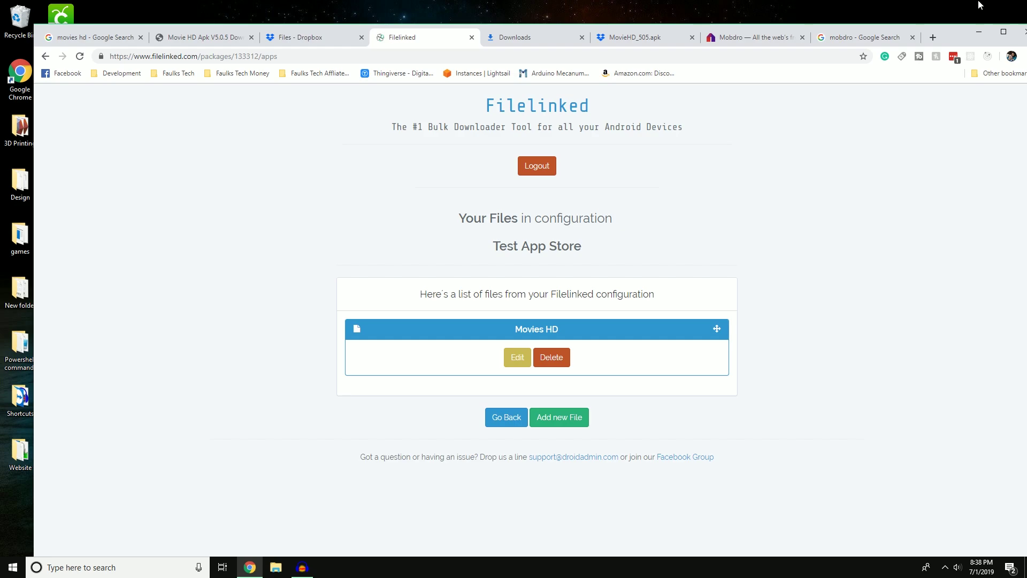
left_click(861, 37)
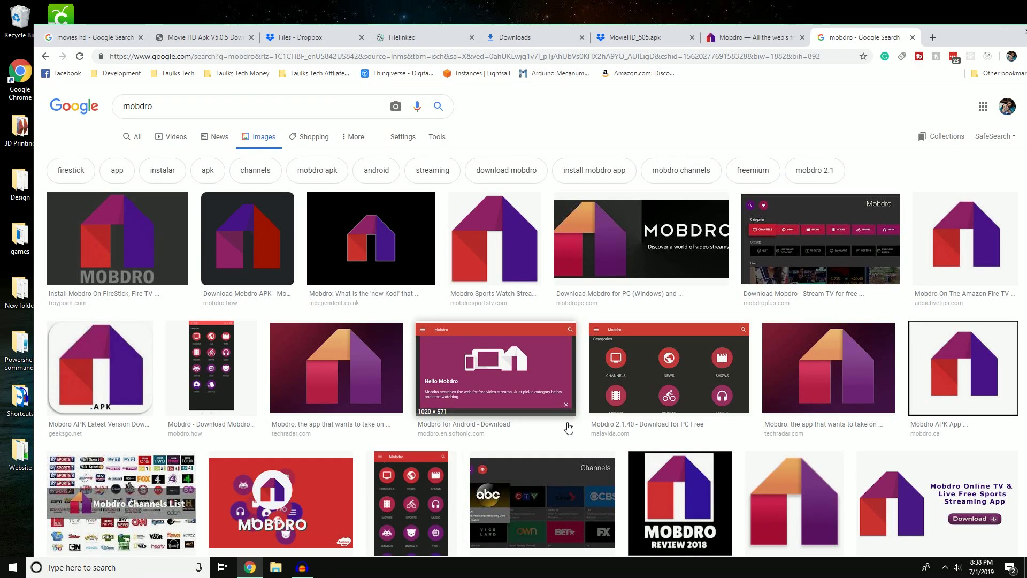